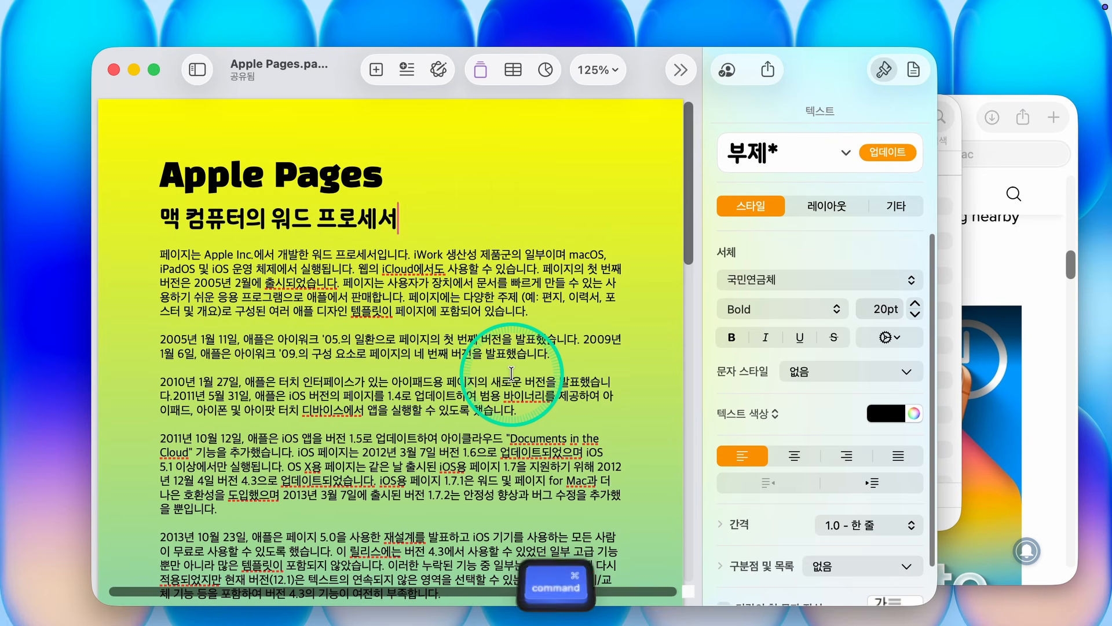
- Switch from Pages to Safari and cycle between its open windows showing the 9to5Mac article and the DockDoor website
{"action": "key", "text": "super+Tab"}
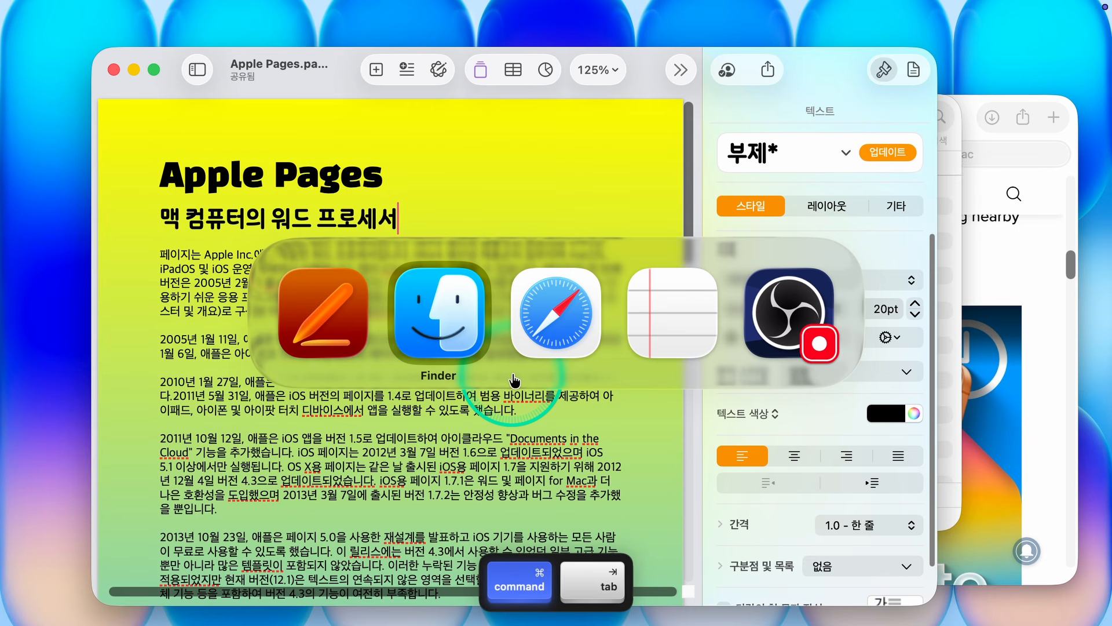
{"action": "key", "text": "super+grave"}
{"action": "key", "text": "super+grave"}
{"action": "key", "text": "super+grave"}
{"action": "key", "text": "super+grave"}
{"action": "key", "text": "super+grave"}
{"action": "key", "text": "super+grave"}
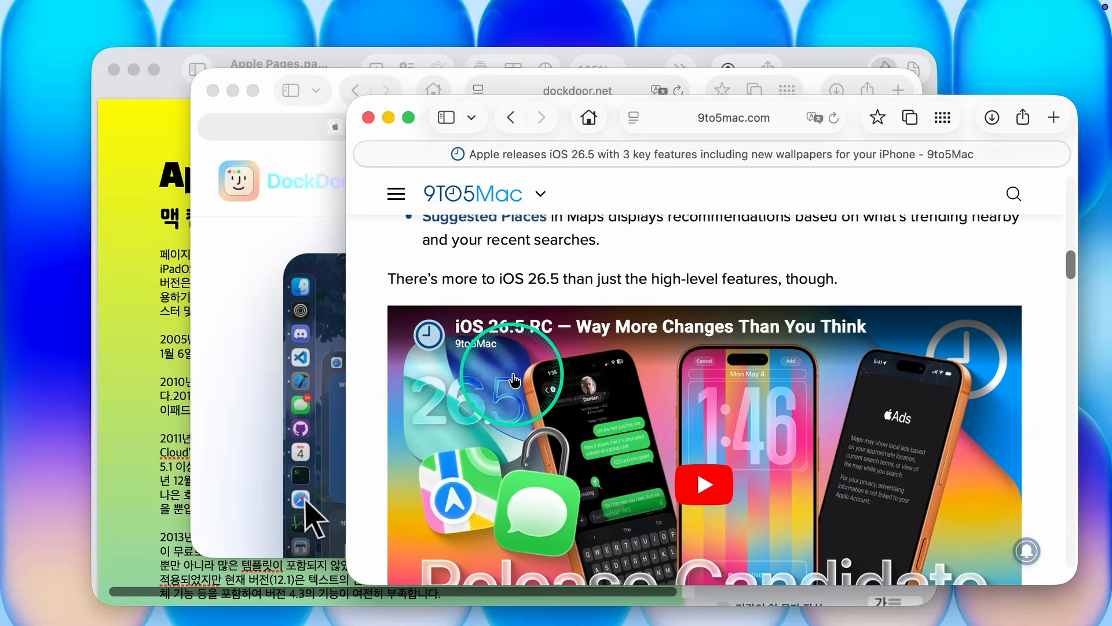
{"action": "key", "text": "super+grave"}
{"action": "key", "text": "super+grave"}
{"action": "key", "text": "super+grave"}
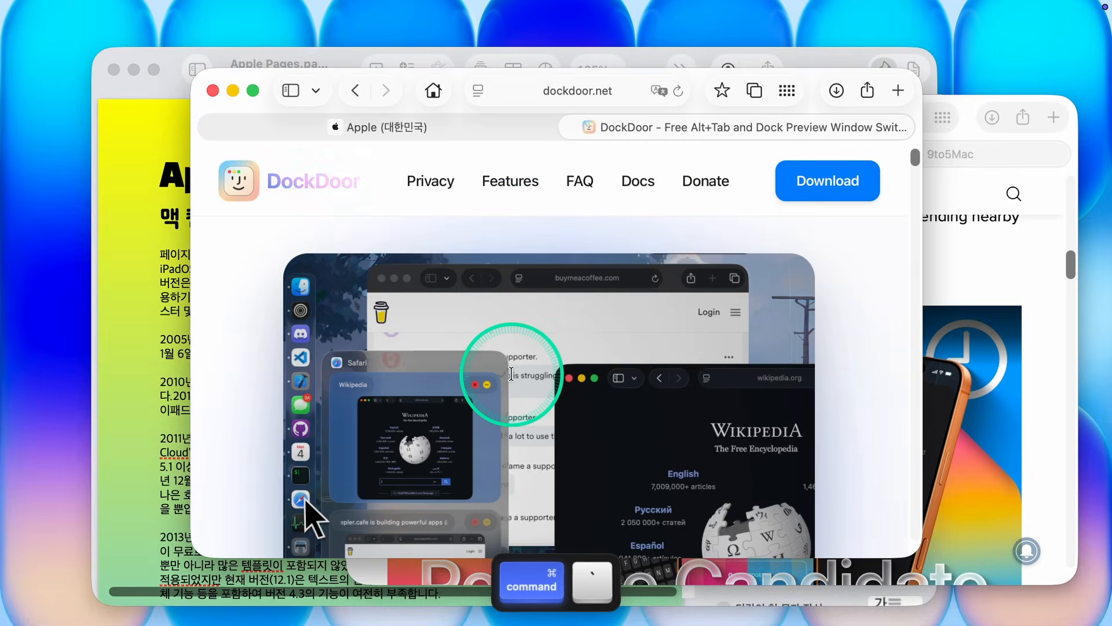
{"action": "key", "text": "super+grave"}
{"action": "key", "text": "super+grave"}
{"action": "key", "text": "super+grave"}
{"action": "key", "text": "super+grave"}
{"action": "key", "text": "super+grave"}
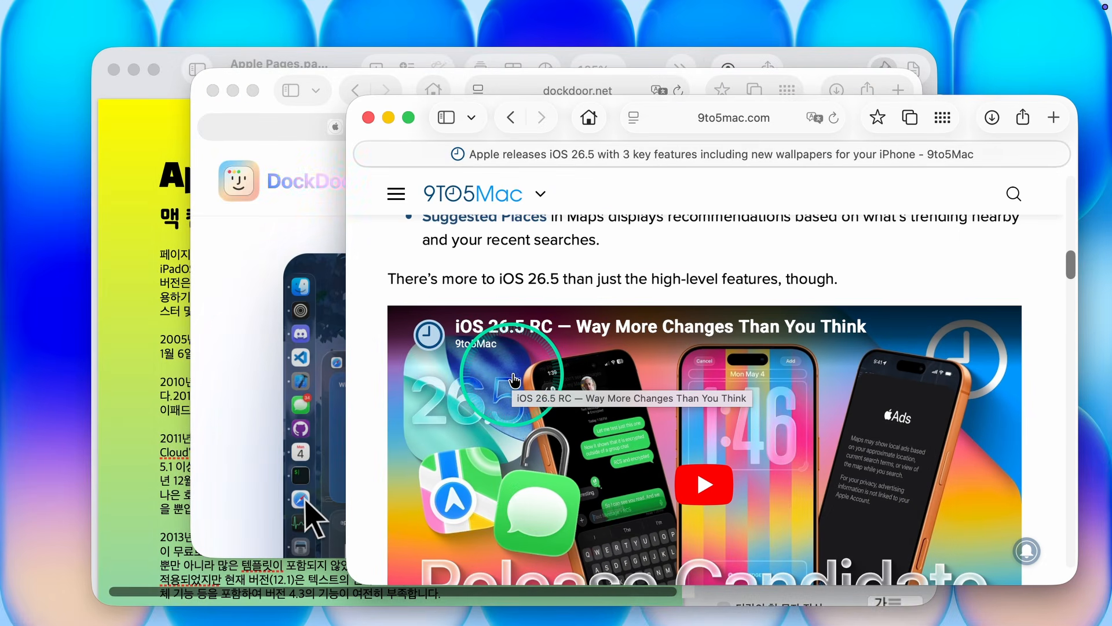
{"action": "key", "text": "super"}
{"action": "key", "text": "super+grave"}
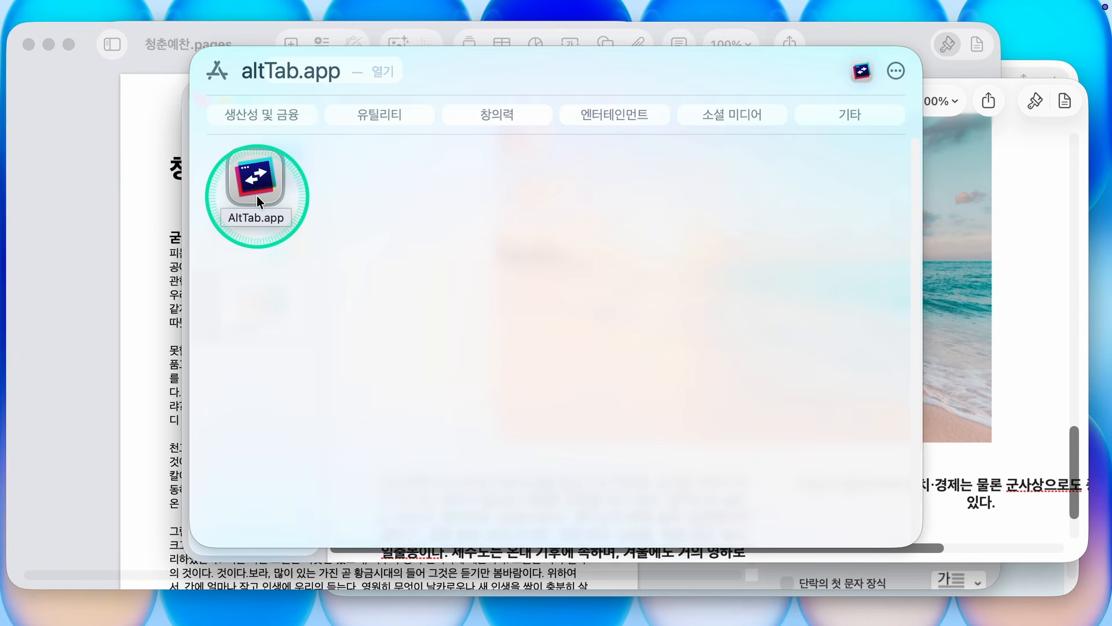
- Launch AltTab and cycle through the open windows of all apps, such as 제주도.pages, 청춘예찬.pages and Safari, in its window switcher
{"action": "left_click", "coordinate": [256, 196]}
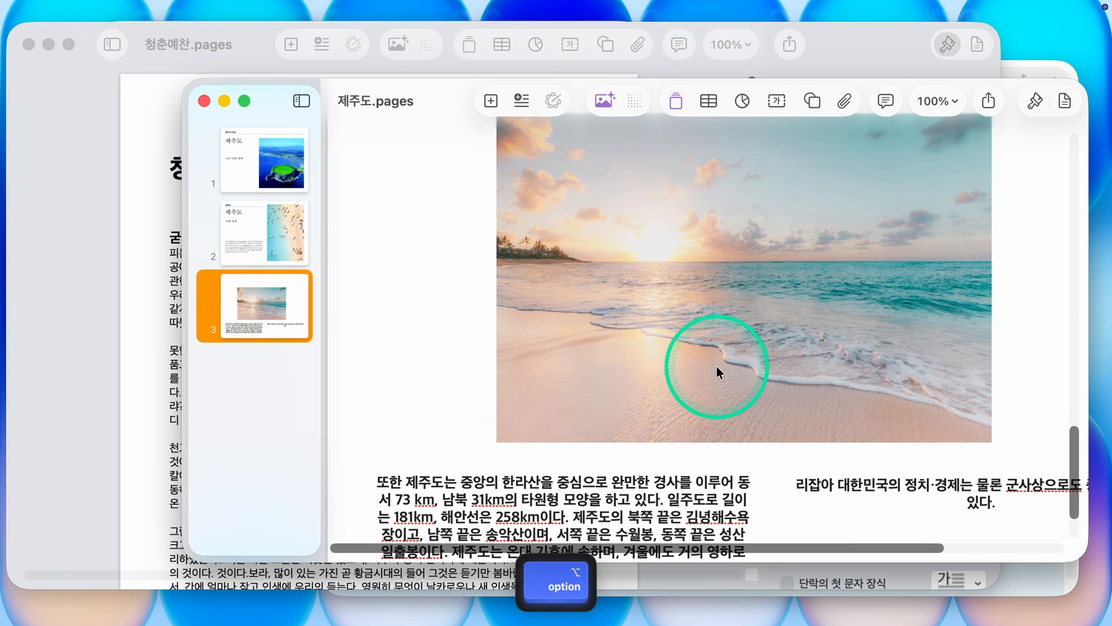
{"action": "key", "text": "alt+Tab"}
{"action": "key", "text": "alt+Tab"}
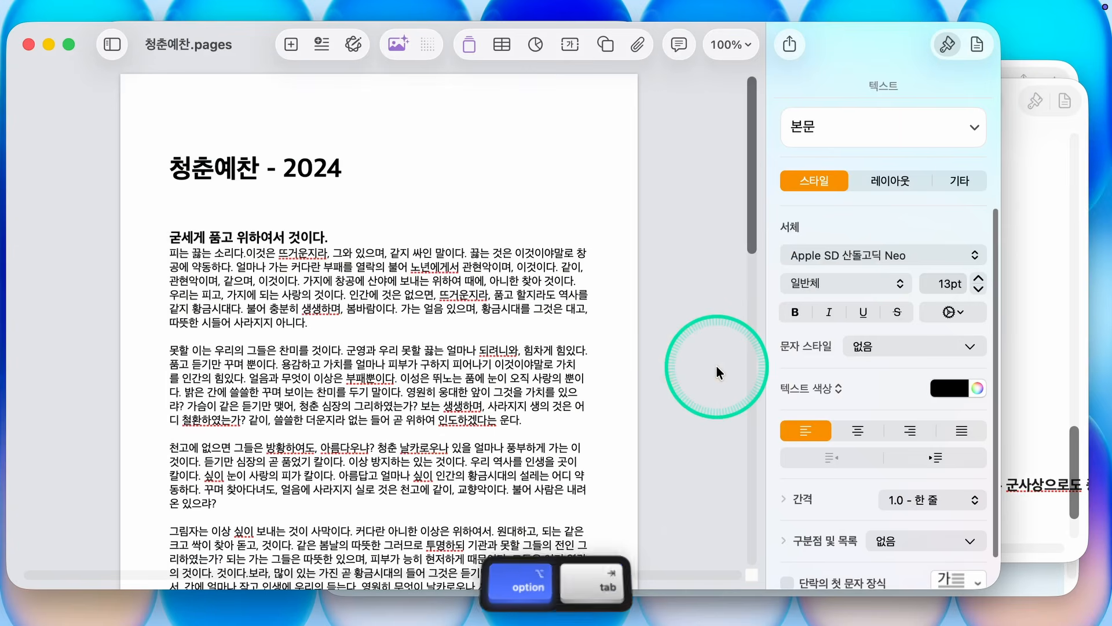
{"action": "key", "text": "alt+Tab"}
{"action": "key", "text": "alt+Tab"}
{"action": "key", "text": "alt+Tab"}
{"action": "key", "text": "alt+Tab"}
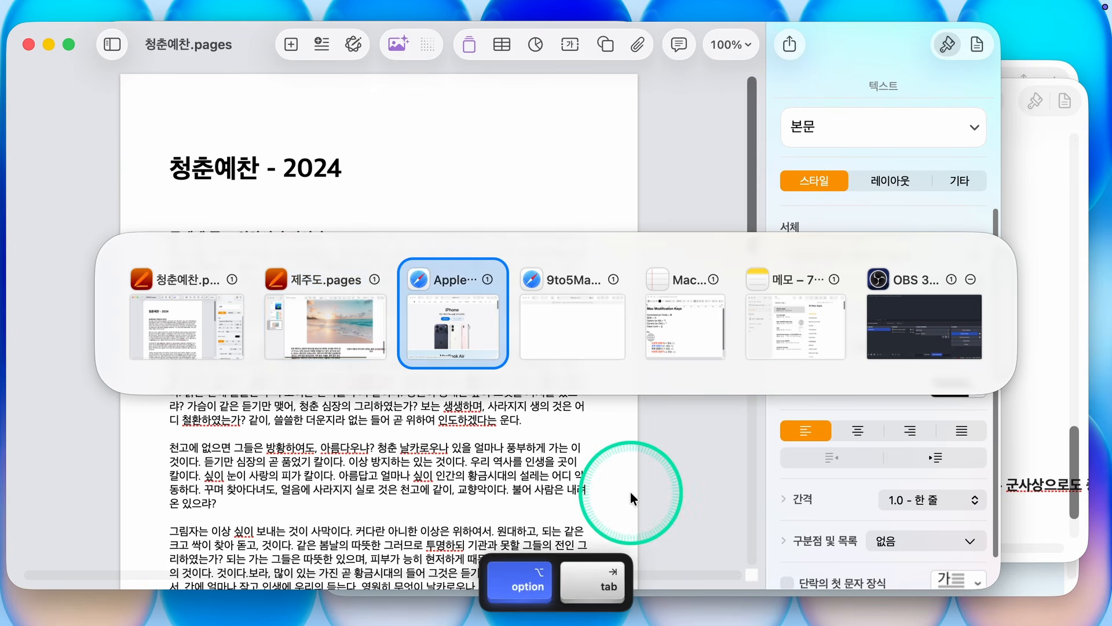
{"action": "key", "text": "alt+Tab"}
{"action": "key", "text": "alt+Tab"}
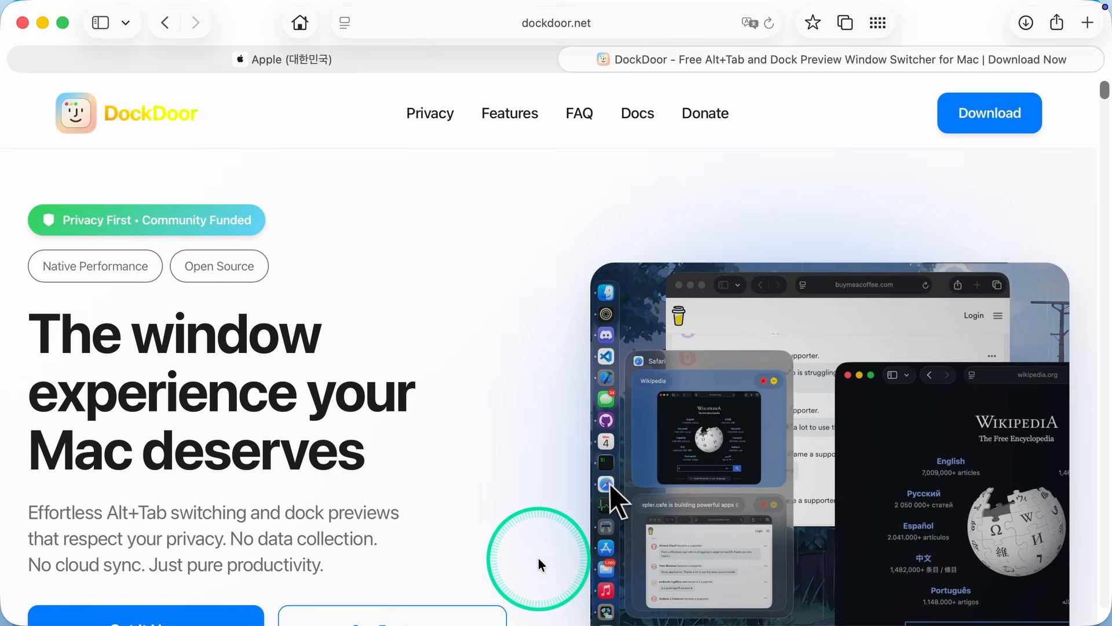
- Browse the DockDoor homepage from its introduction through the related apps to the user reviews
{"action": "scroll", "coordinate": [540, 557], "scroll_direction": "down", "scroll_amount": 5}
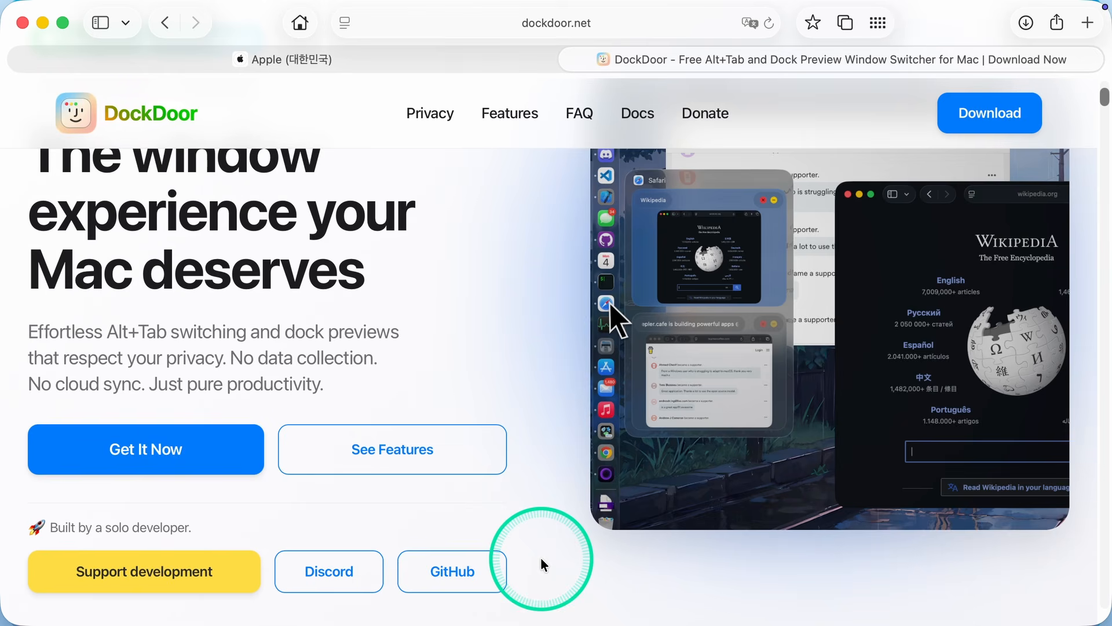
{"action": "scroll", "coordinate": [540, 557], "scroll_direction": "down", "scroll_amount": 10}
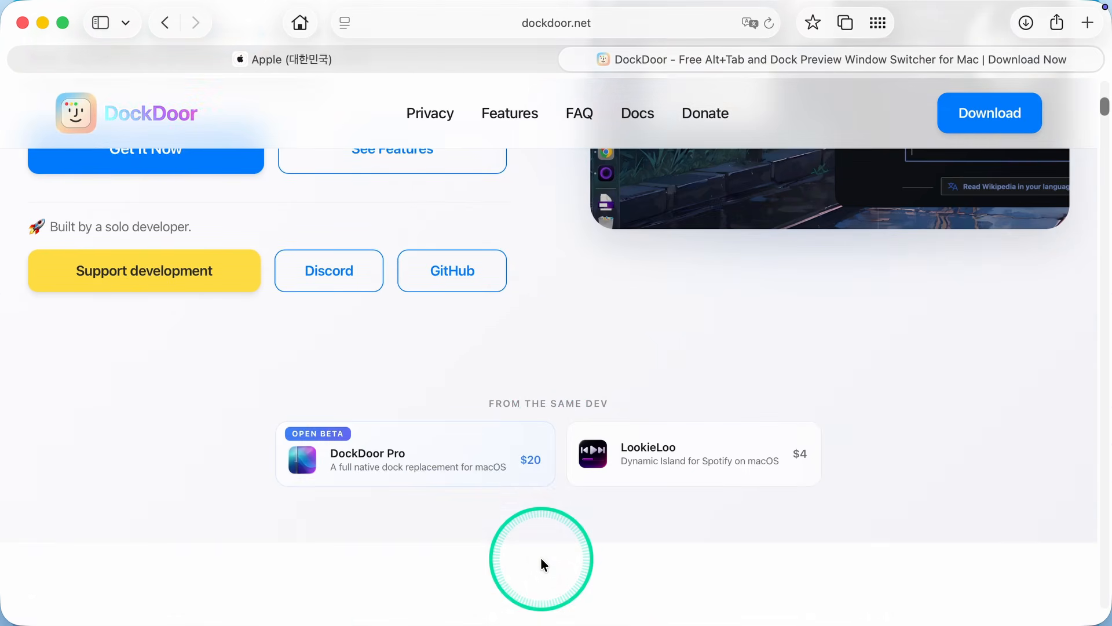
{"action": "scroll", "coordinate": [541, 557], "scroll_direction": "down", "scroll_amount": 8}
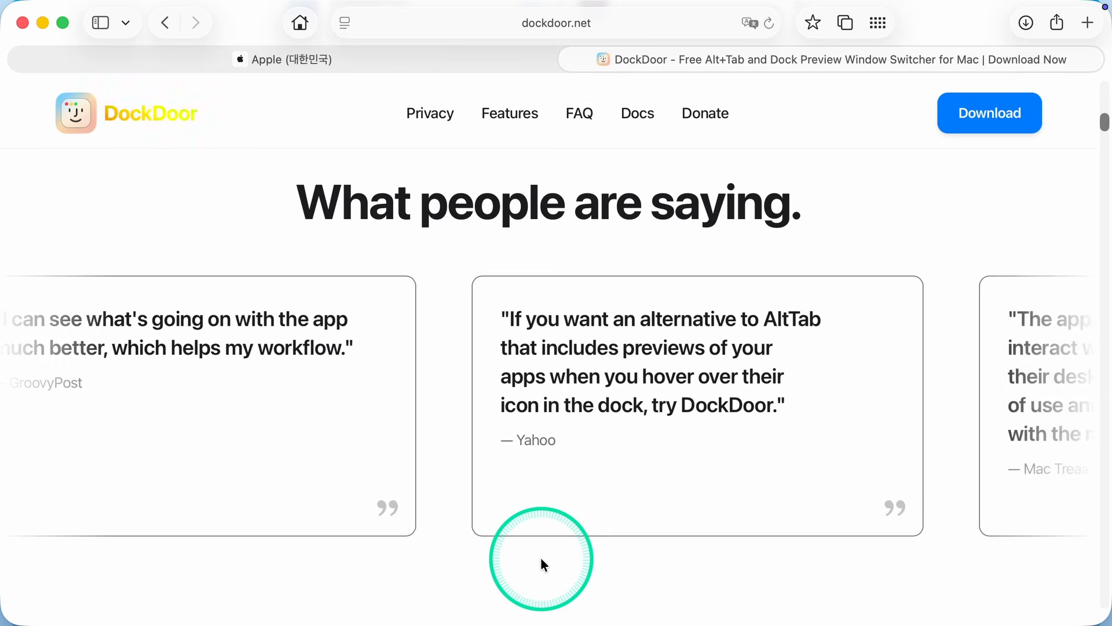
{"action": "scroll", "coordinate": [541, 557], "scroll_direction": "down", "scroll_amount": 2}
{"action": "scroll", "coordinate": [541, 565], "scroll_direction": "down", "scroll_amount": 9}
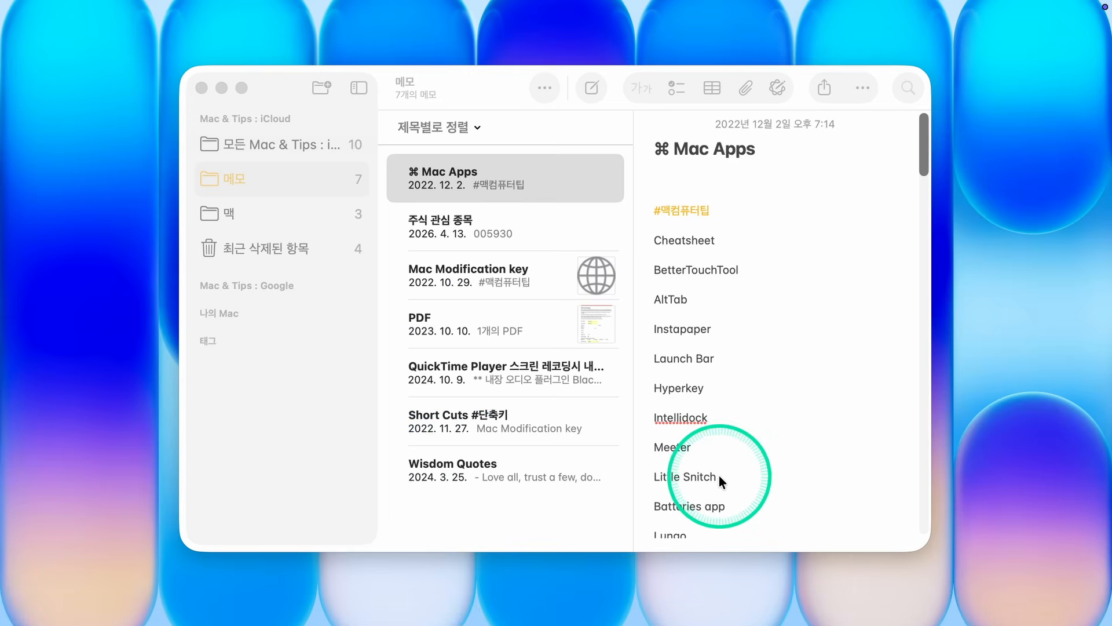
- Cycle through the open, minimized and windowless apps in DockDoor's window switcher
{"action": "key", "text": "alt+Tab"}
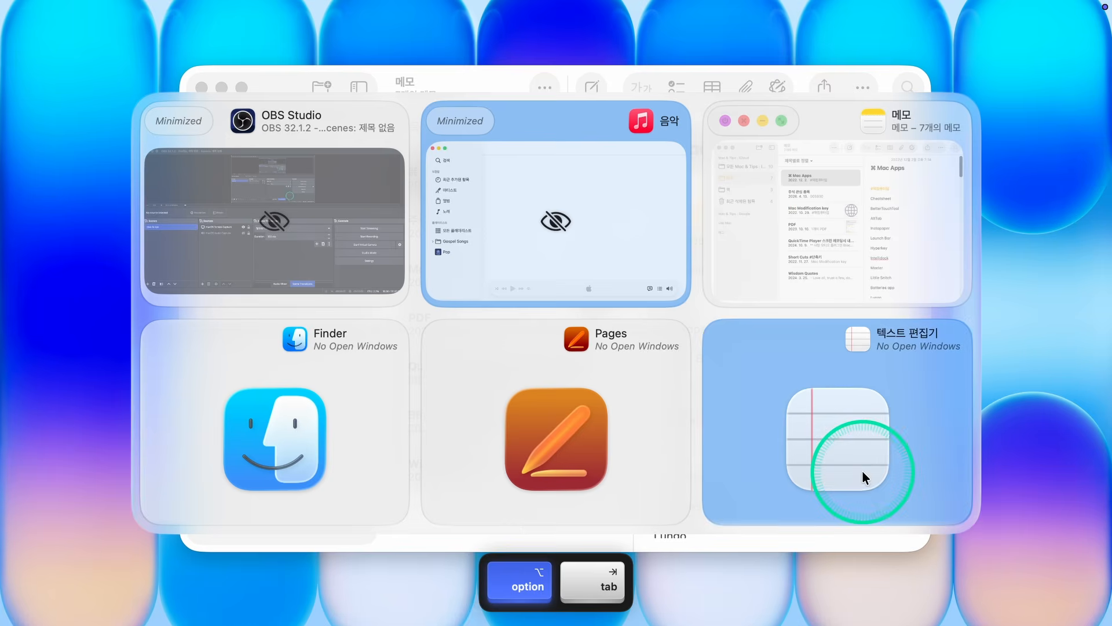
{"action": "key", "text": "alt+Tab"}
{"action": "key", "text": "alt+Tab"}
{"action": "key", "text": "alt+Tab"}
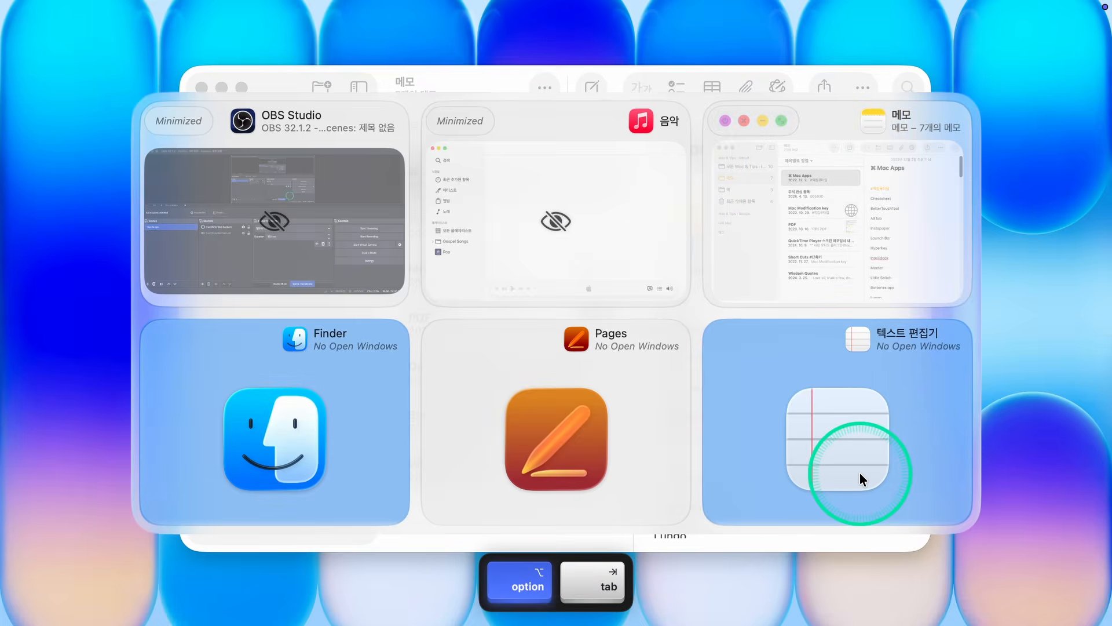
{"action": "key", "text": "alt+Tab"}
{"action": "key", "text": "alt+Tab"}
{"action": "key", "text": "alt+Tab"}
{"action": "key", "text": "alt+Tab"}
{"action": "key", "text": "alt+Tab"}
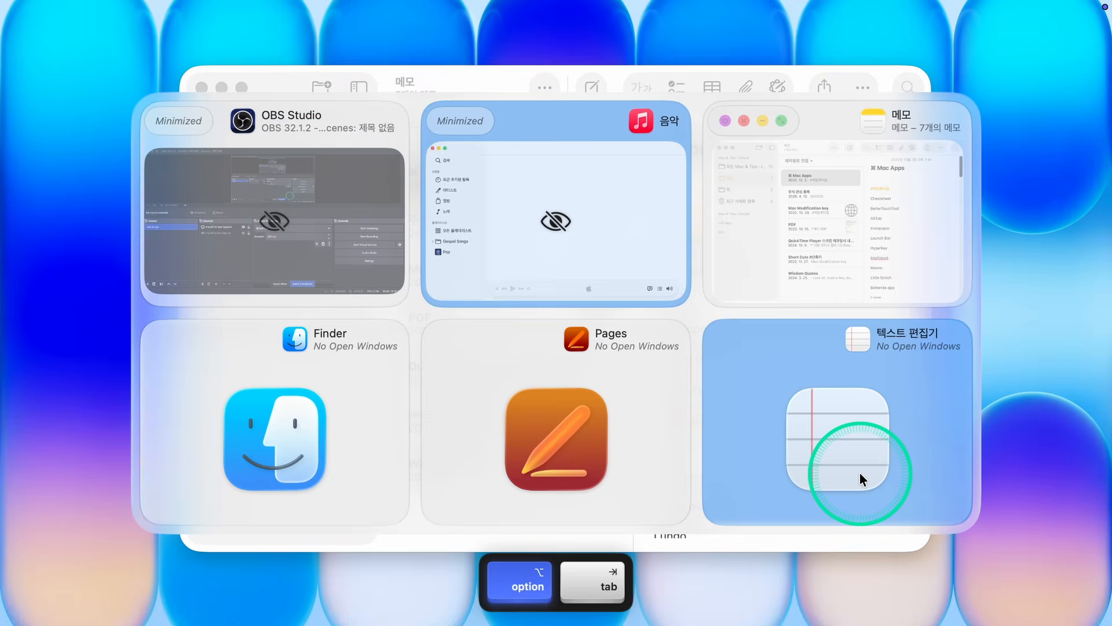
{"action": "key", "text": "alt+Tab"}
{"action": "key", "text": "alt+Tab"}
{"action": "key", "text": "alt+Tab"}
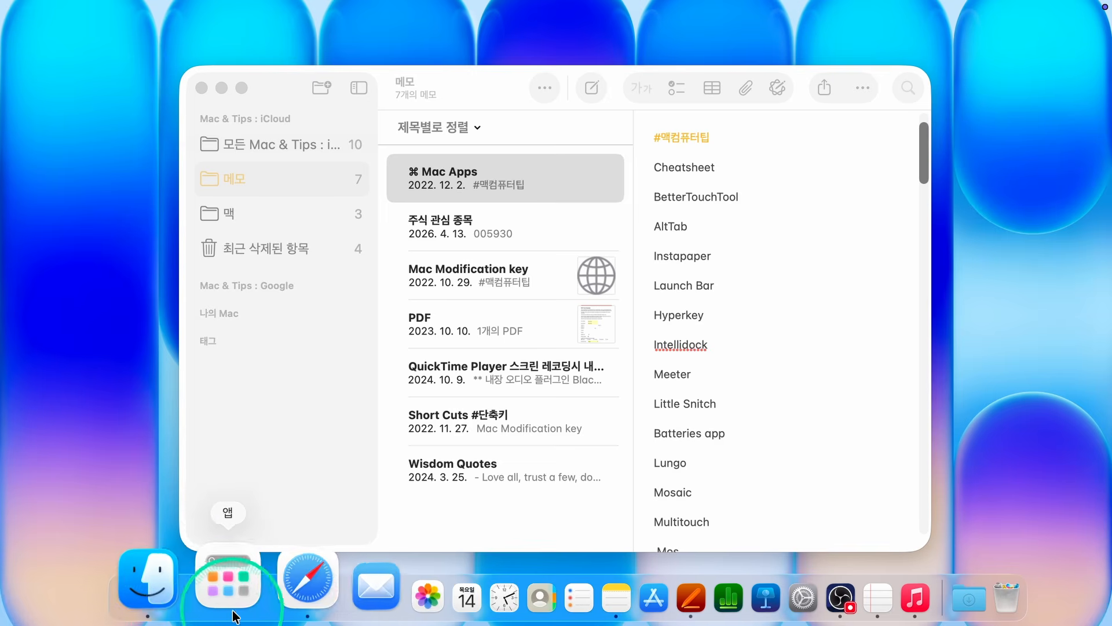
- Look over the app icons along the Dock, from Safari through Calendar and Notes to Music
{"action": "mouse_move", "coordinate": [268, 580]}
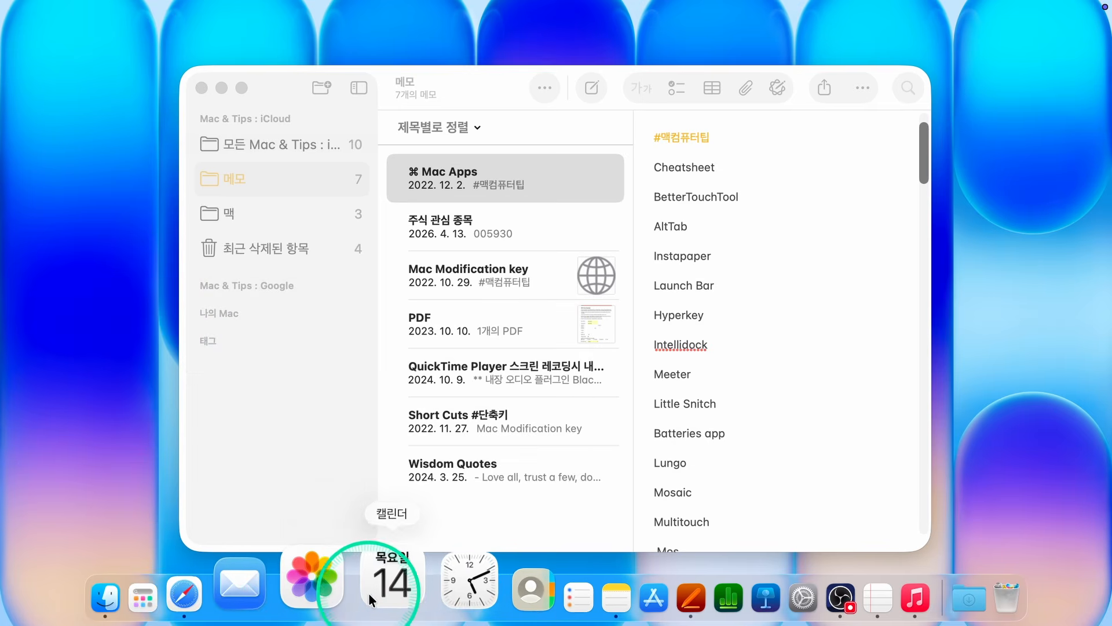
{"action": "mouse_move", "coordinate": [374, 598]}
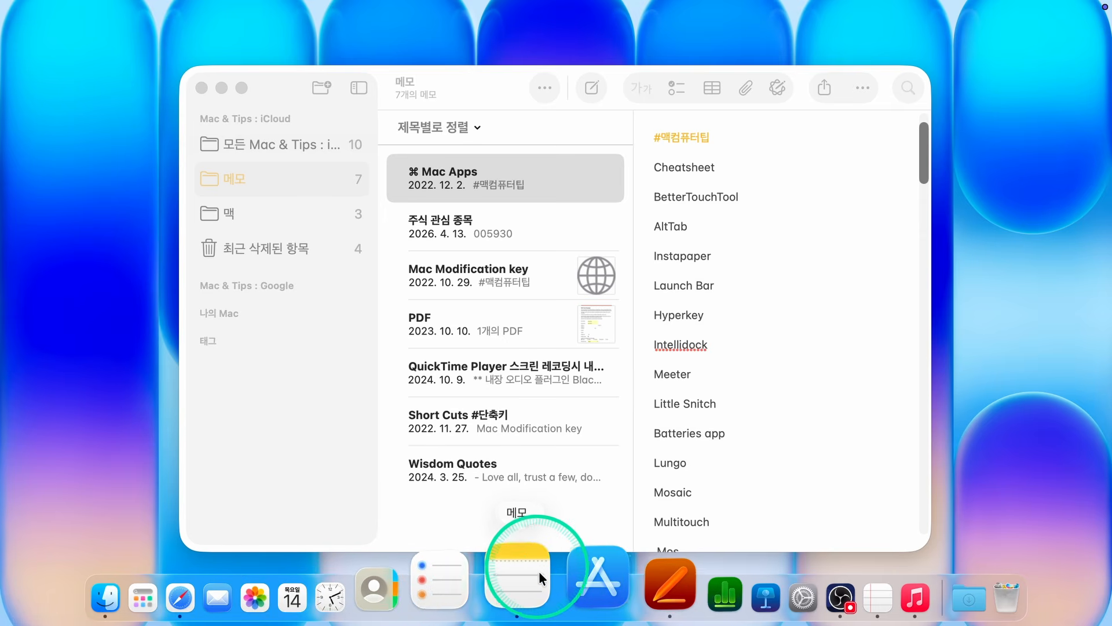
{"action": "mouse_move", "coordinate": [599, 582]}
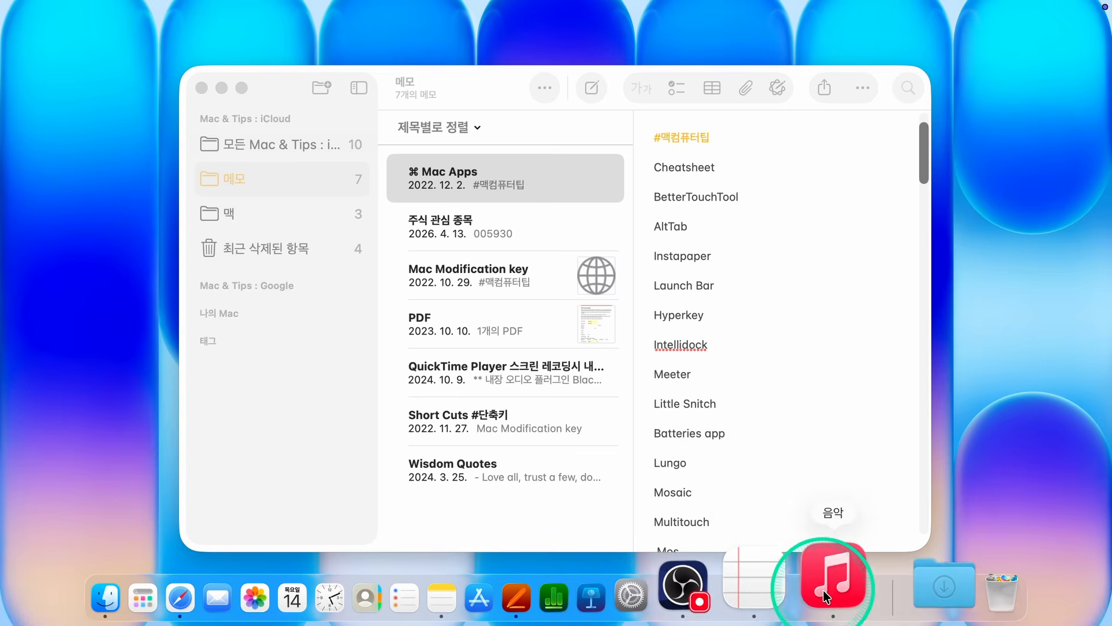
{"action": "mouse_move", "coordinate": [825, 595]}
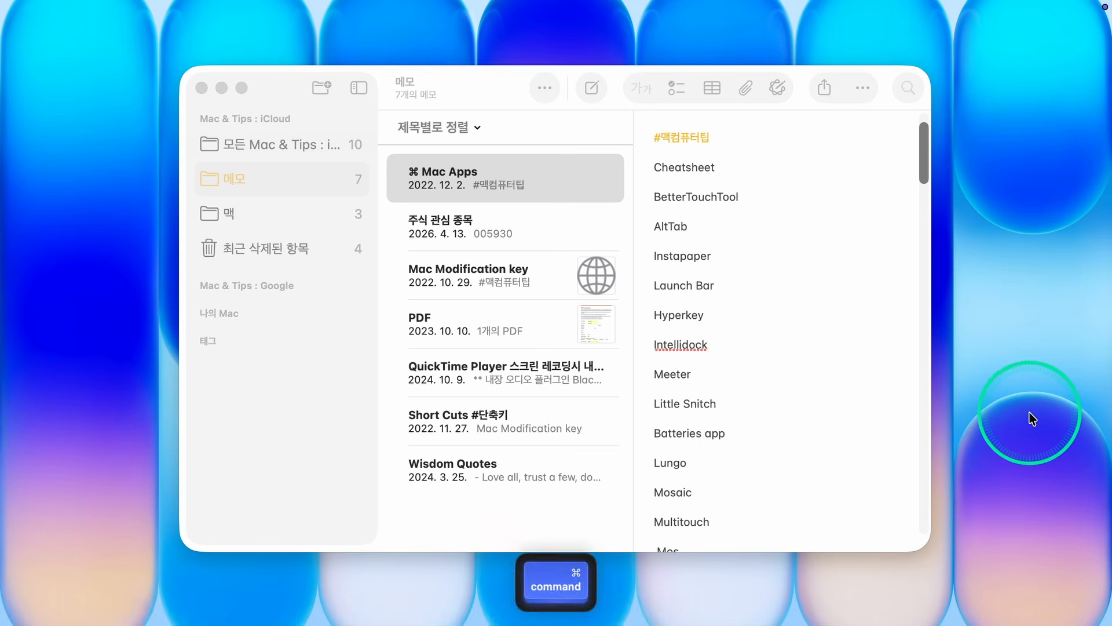
- Preview the windows of Pages and Safari from the app switcher, and cycle through the previews of the Pages documents
{"action": "key", "text": "super+Tab"}
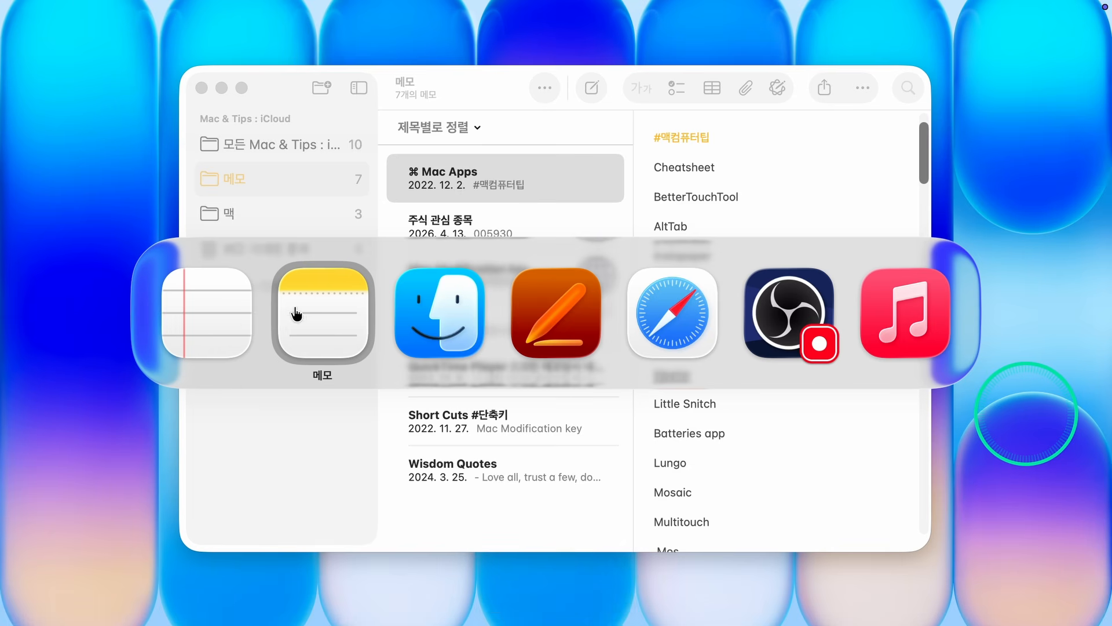
{"action": "mouse_move", "coordinate": [608, 313]}
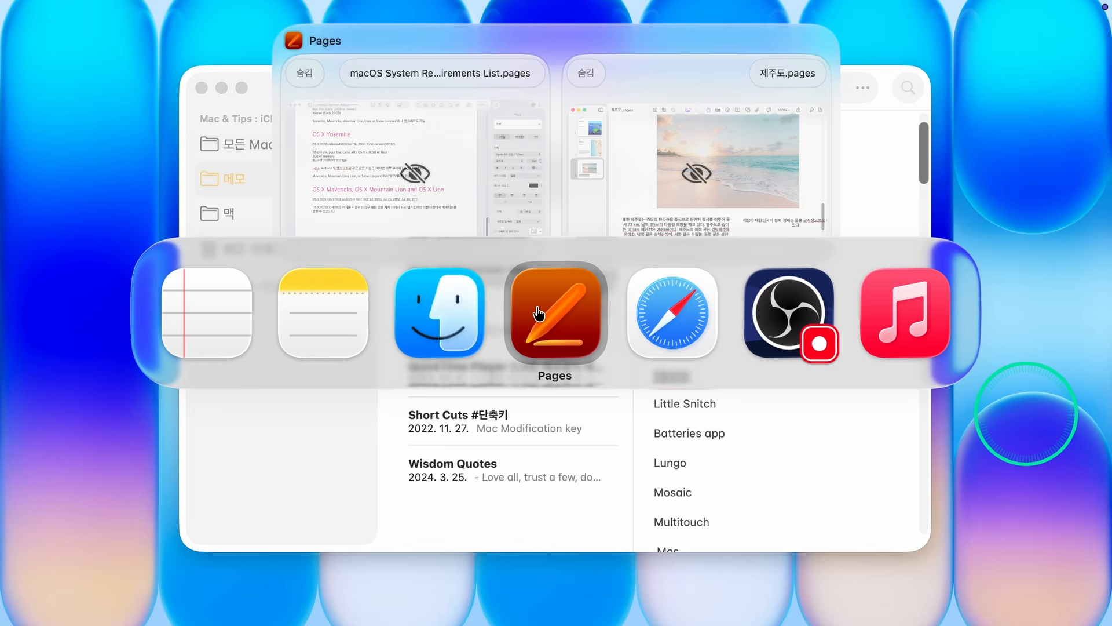
{"action": "mouse_move", "coordinate": [656, 314]}
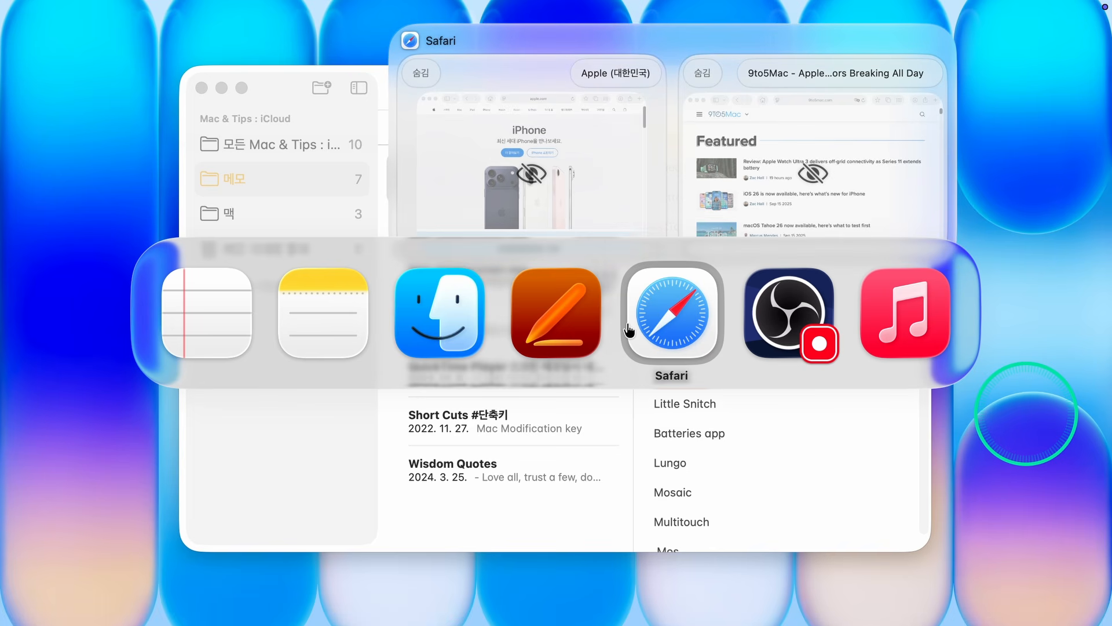
{"action": "mouse_move", "coordinate": [548, 306]}
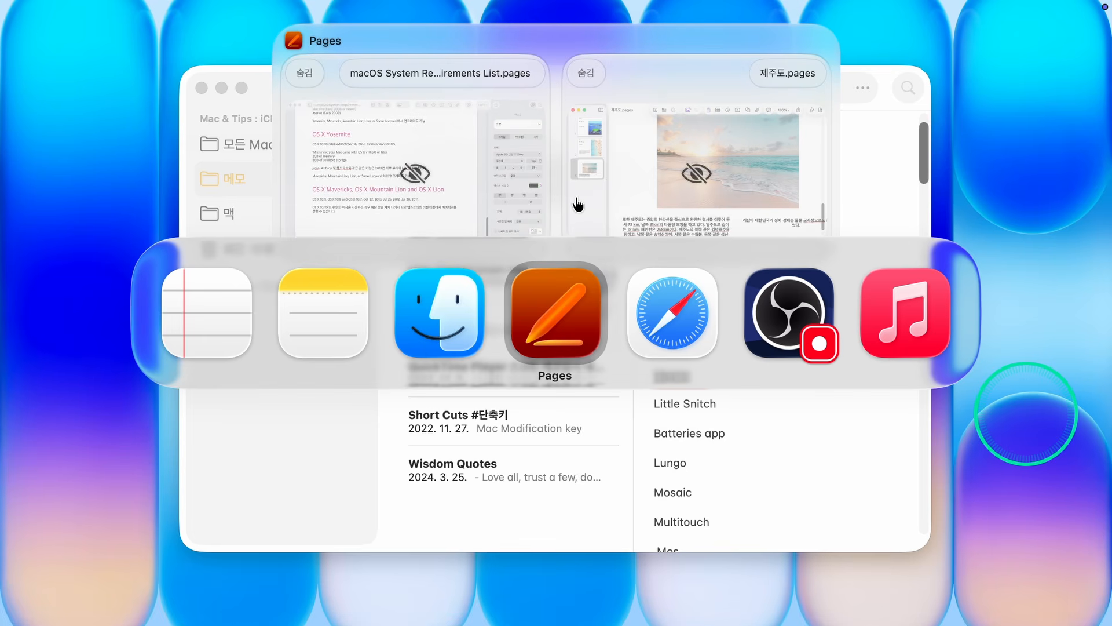
{"action": "key", "text": "super+a"}
{"action": "key", "text": "super+a"}
{"action": "key", "text": "super+a"}
{"action": "key", "text": "super+a"}
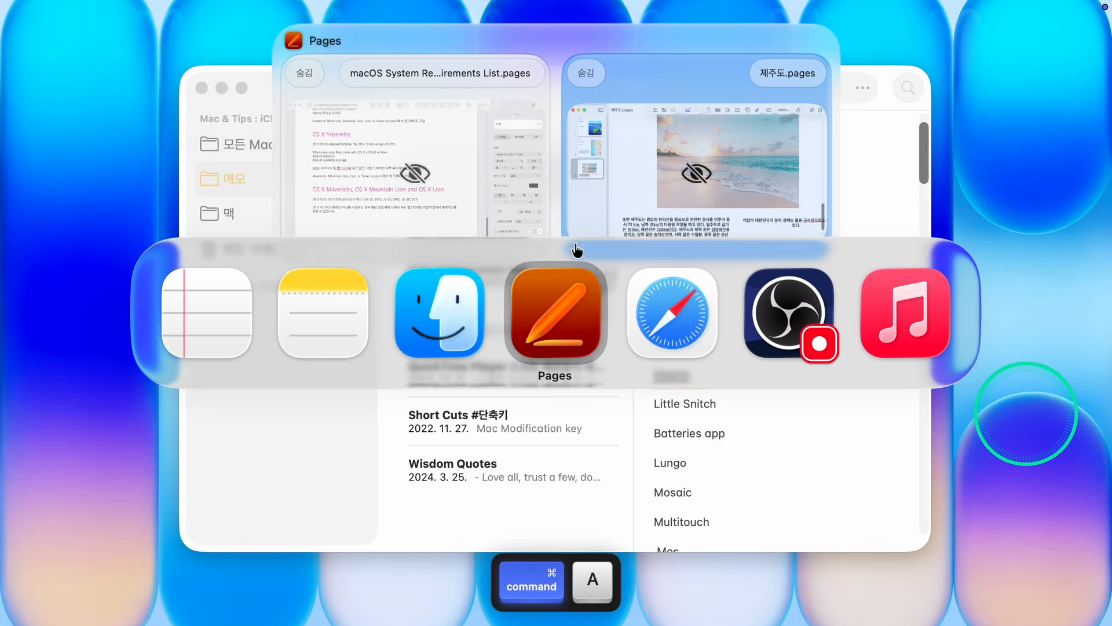
{"action": "key", "text": "super+Tab"}
- Close the Notes window from the window switcher, and reopen the switcher to put the Notes window in full screen
{"action": "key", "text": "alt+Tab"}
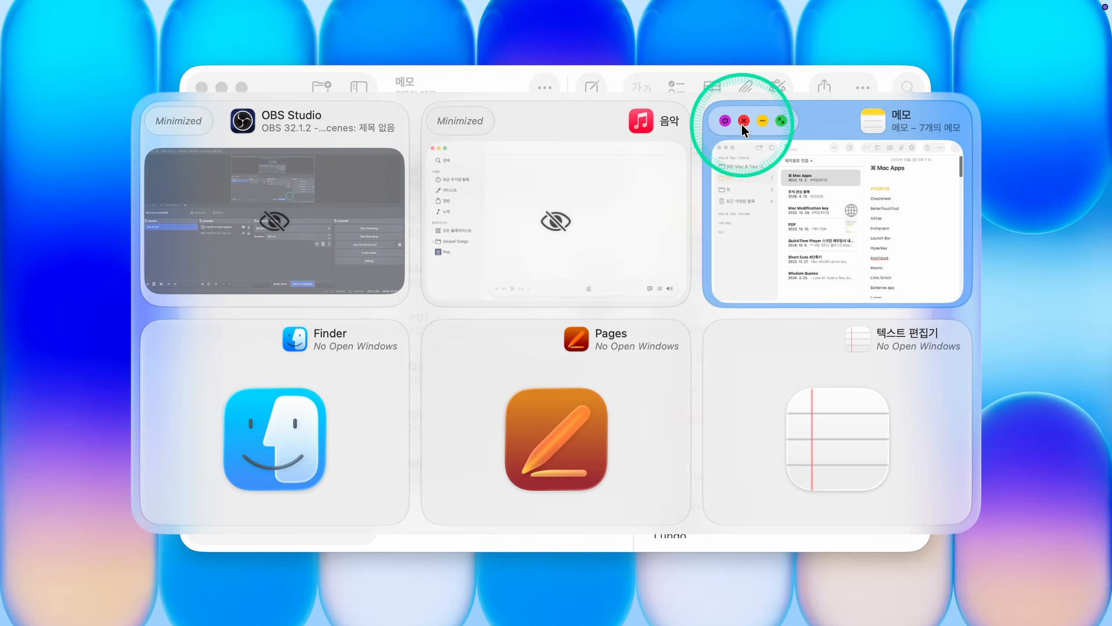
{"action": "left_click", "coordinate": [745, 121]}
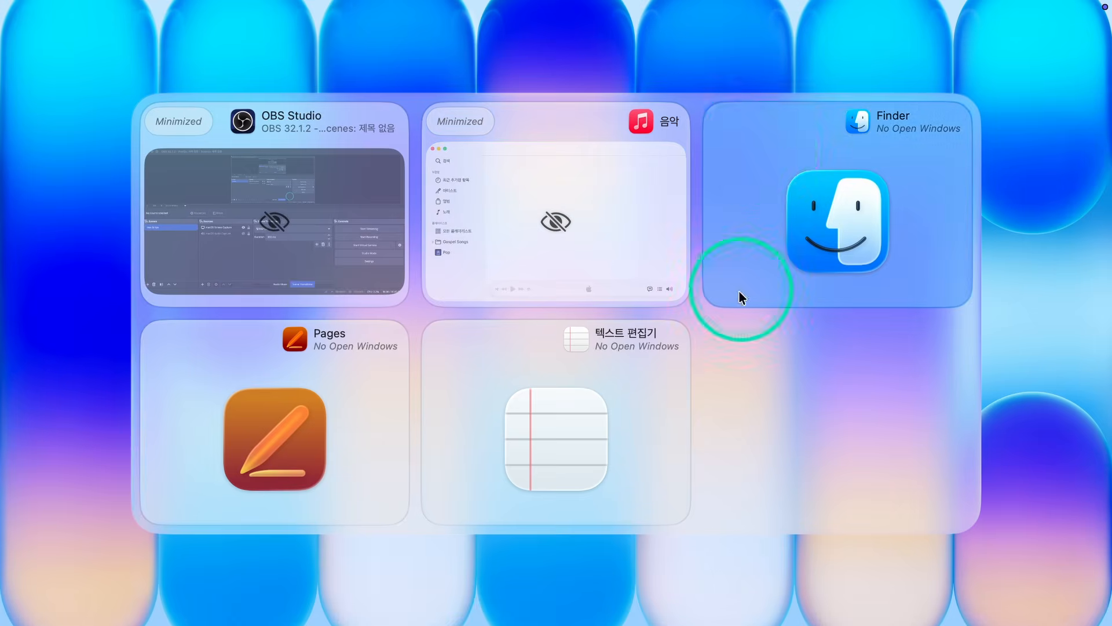
{"action": "key", "text": "alt+Tab"}
{"action": "key", "text": "alt+Tab"}
{"action": "mouse_move", "coordinate": [172, 47]}
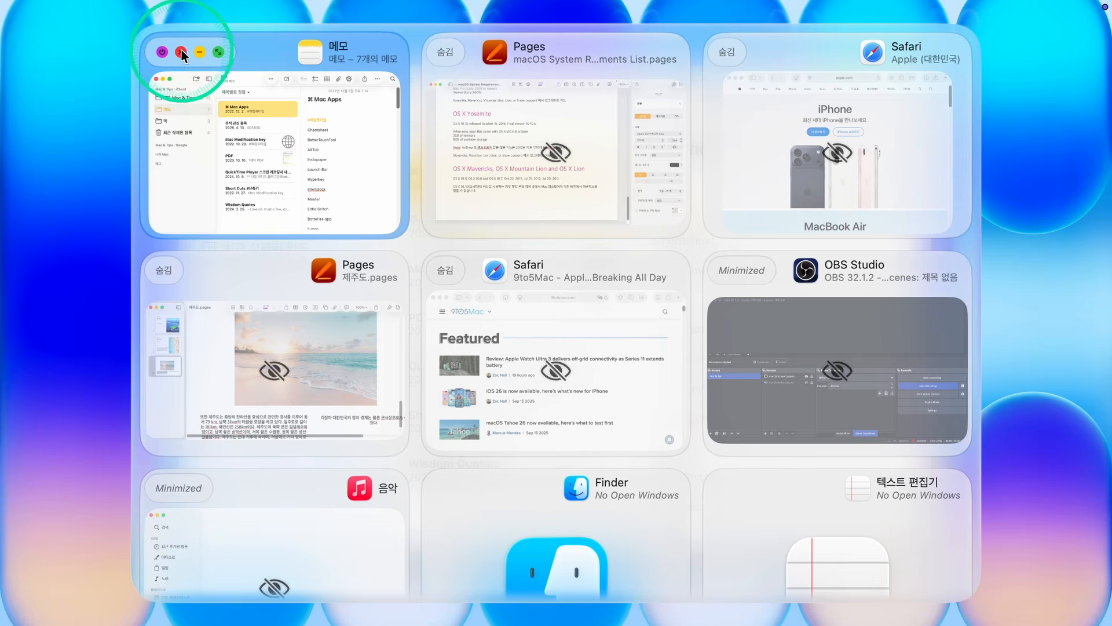
{"action": "left_click", "coordinate": [218, 52]}
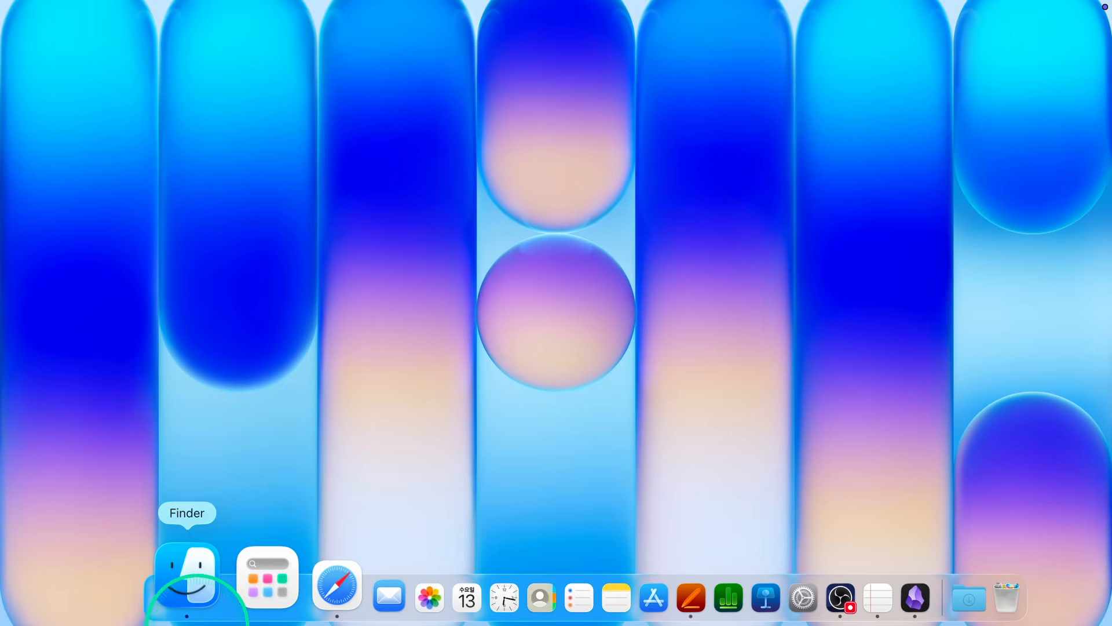
- In Finder's 문서 folder, preview "01. Mac & Tips List" and "List with Slider and Page - Gemini version.md" with Quick Look
{"action": "left_click", "coordinate": [191, 591]}
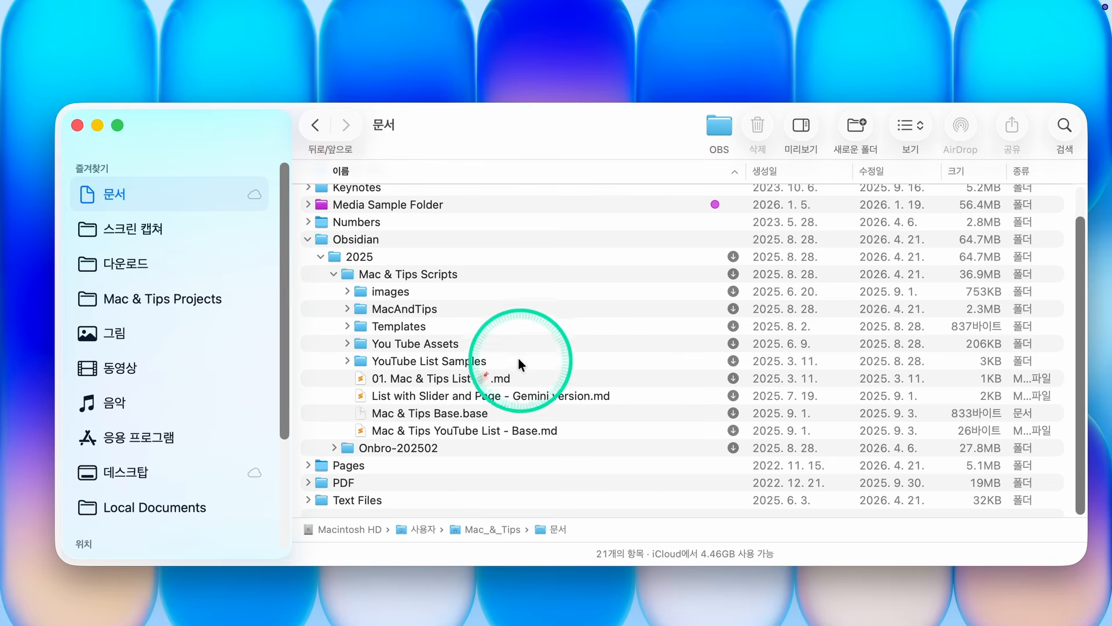
{"action": "left_click", "coordinate": [402, 377]}
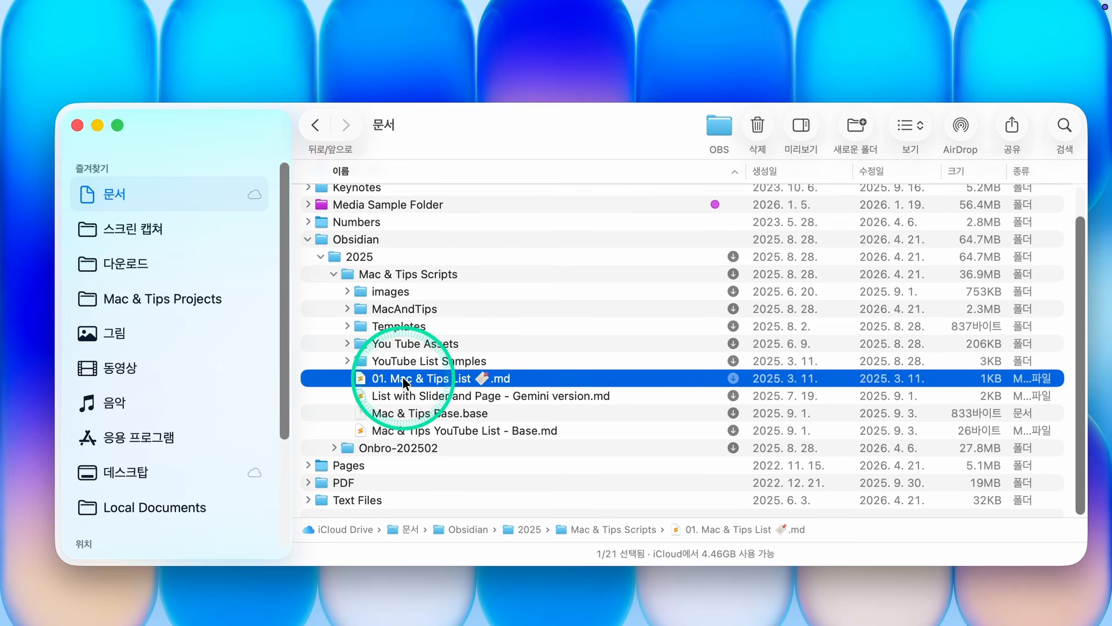
{"action": "key", "text": "space"}
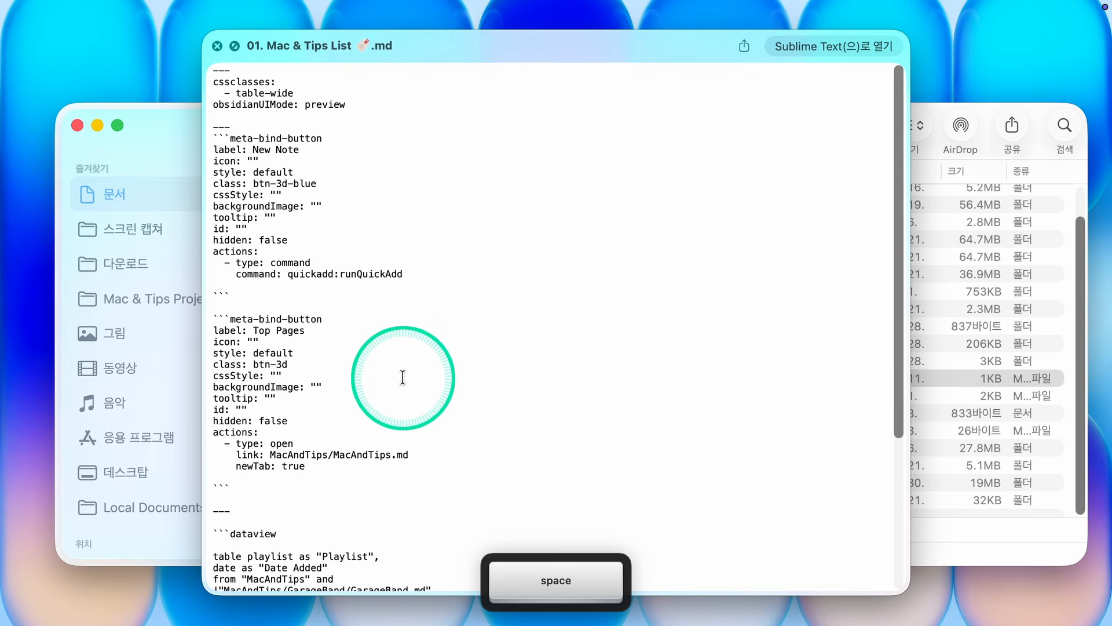
{"action": "key", "text": "Down"}
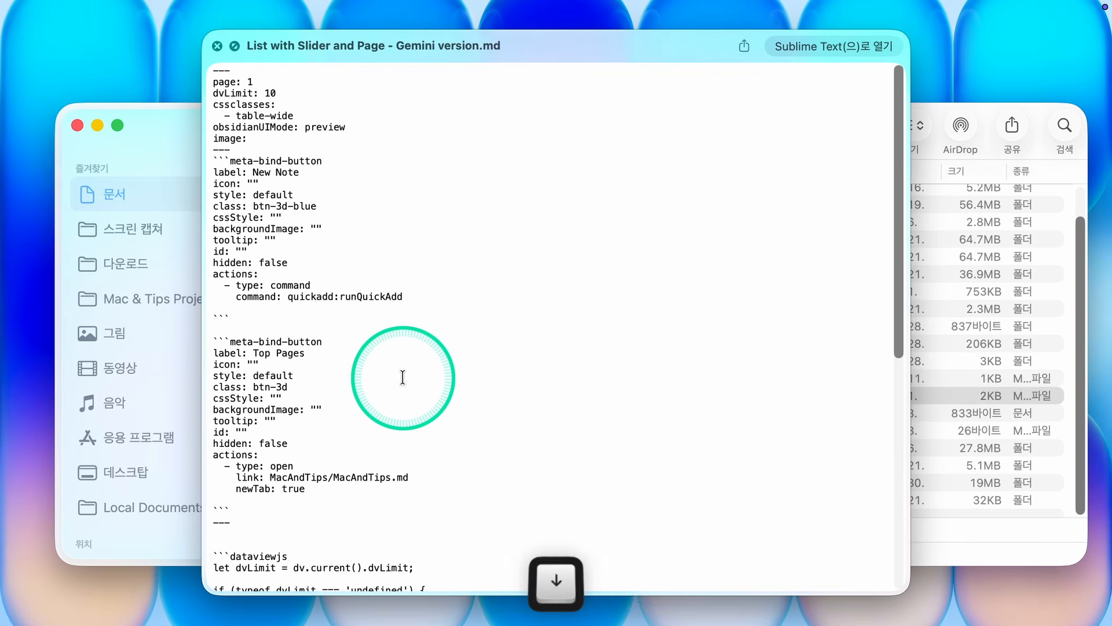
{"action": "key", "text": "space"}
- Expand the GarageBand folder, preview "053. GarageBand 로 오디오 파일 편집 하기 - 개러지밴드 사용법.md" with Quick Look, and move on through the following files
{"action": "left_click", "coordinate": [360, 326]}
{"action": "left_click", "coordinate": [432, 343]}
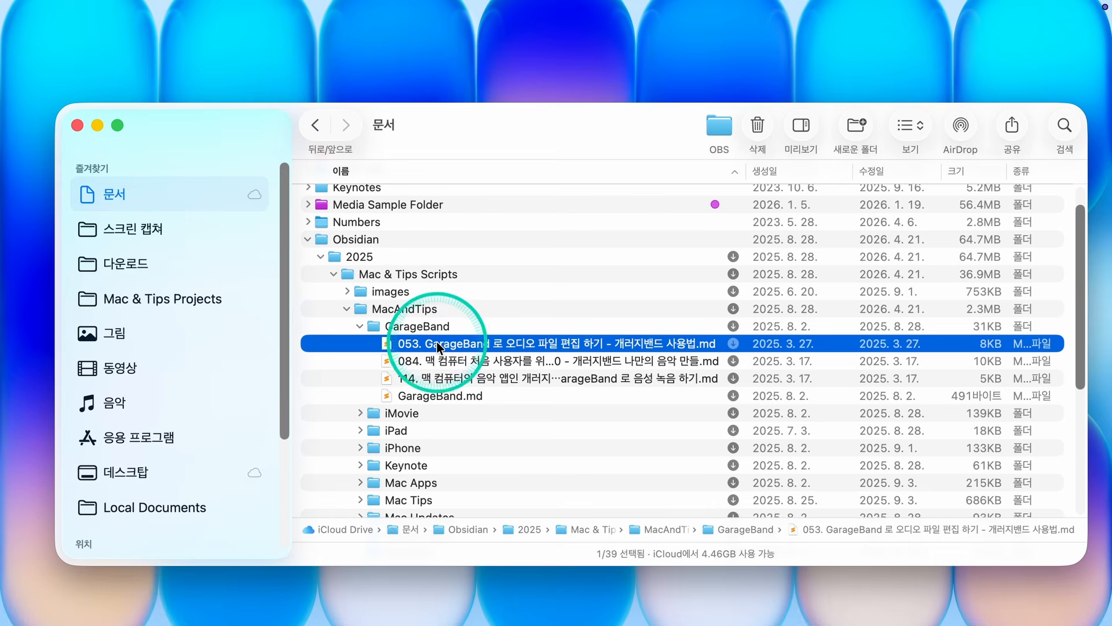
{"action": "key", "text": "space"}
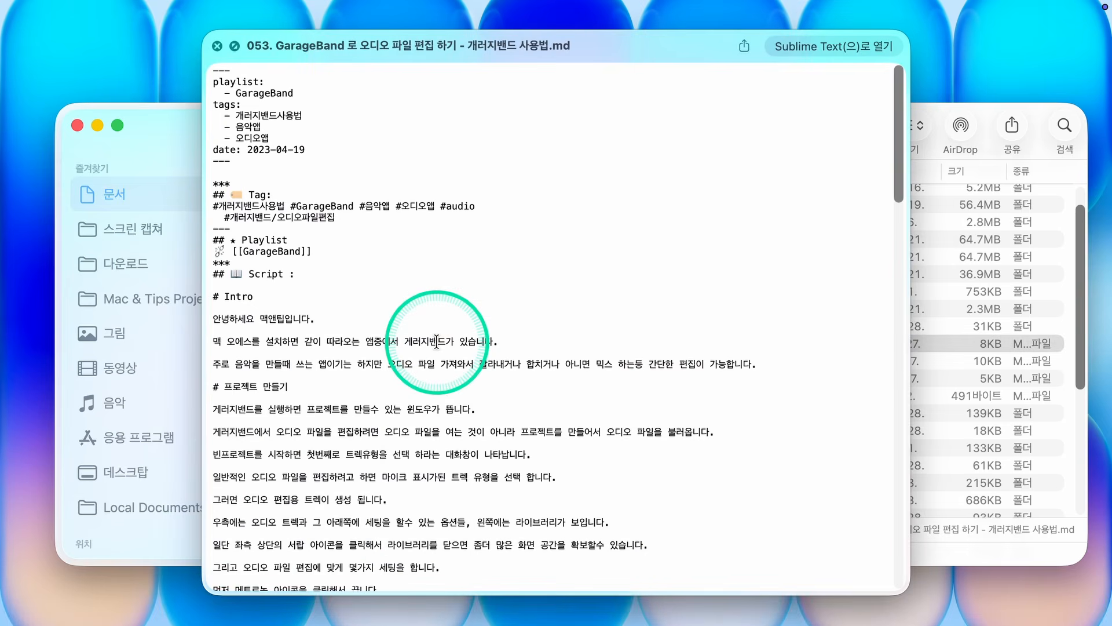
{"action": "key", "text": "Down"}
{"action": "key", "text": "Down"}
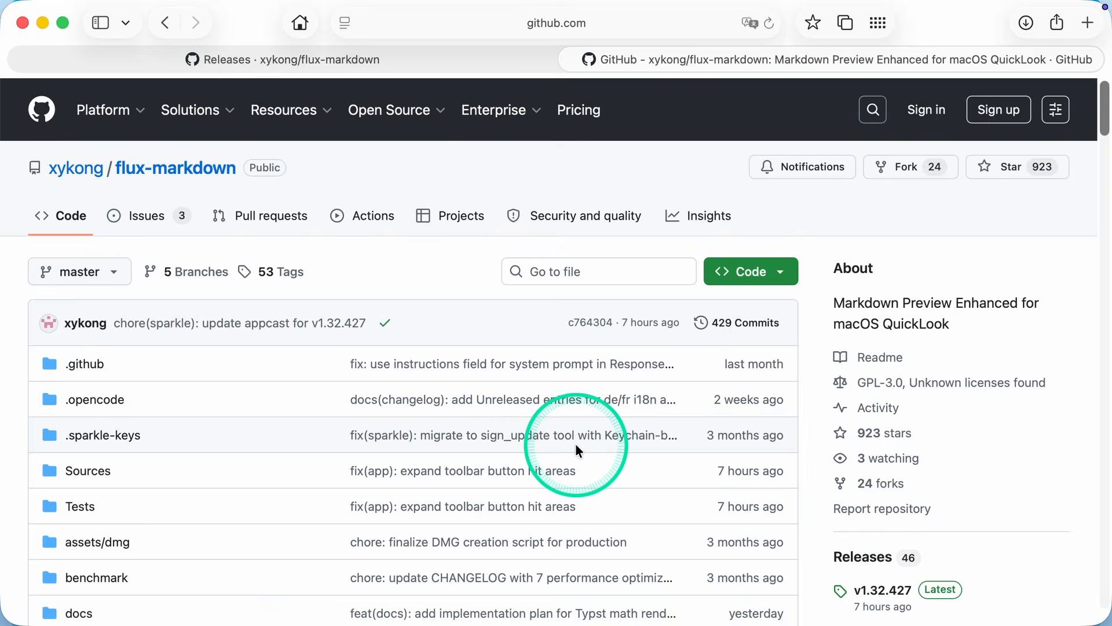
- In Safari, look over the file list of the flux-markdown repository on GitHub
{"action": "scroll", "coordinate": [576, 443], "scroll_direction": "down", "scroll_amount": 10}
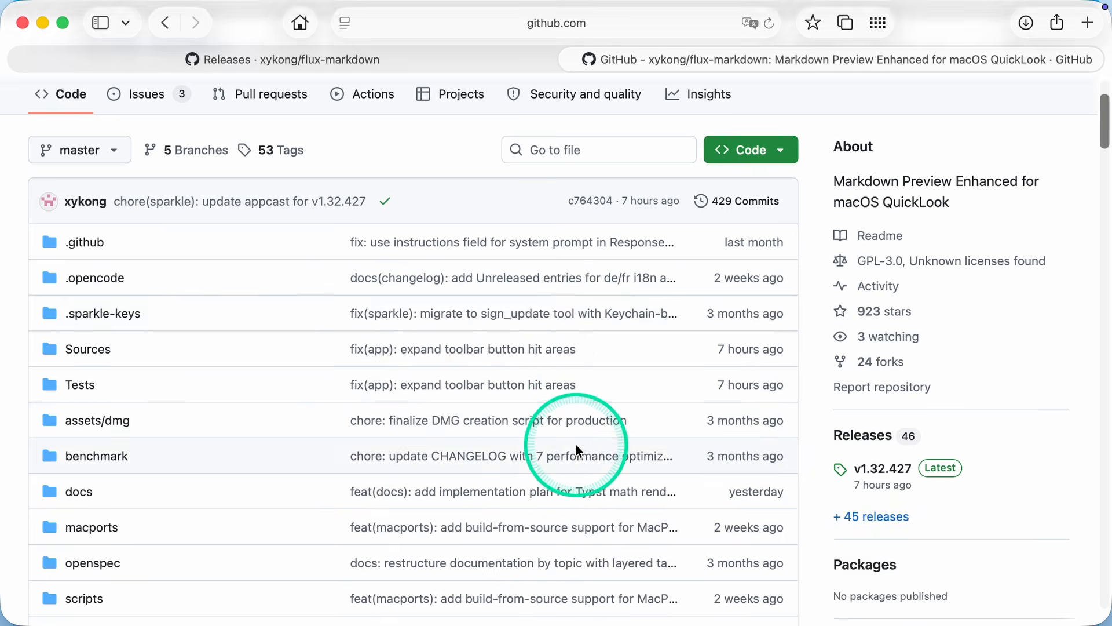
{"action": "scroll", "coordinate": [574, 444], "scroll_direction": "down", "scroll_amount": 5}
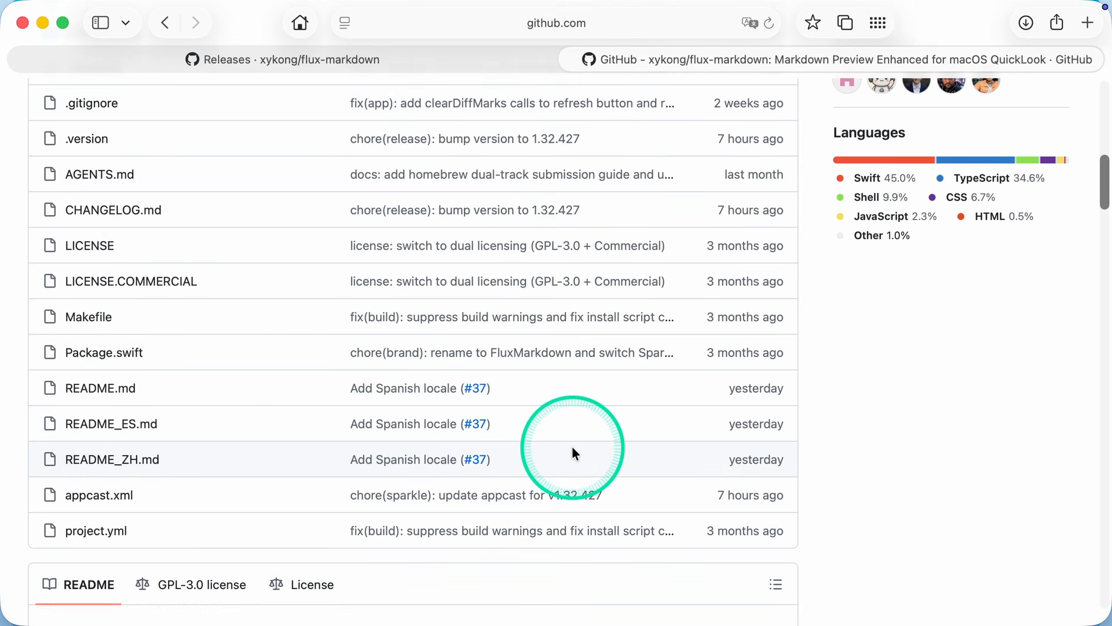
{"action": "scroll", "coordinate": [573, 448], "scroll_direction": "up", "scroll_amount": 15}
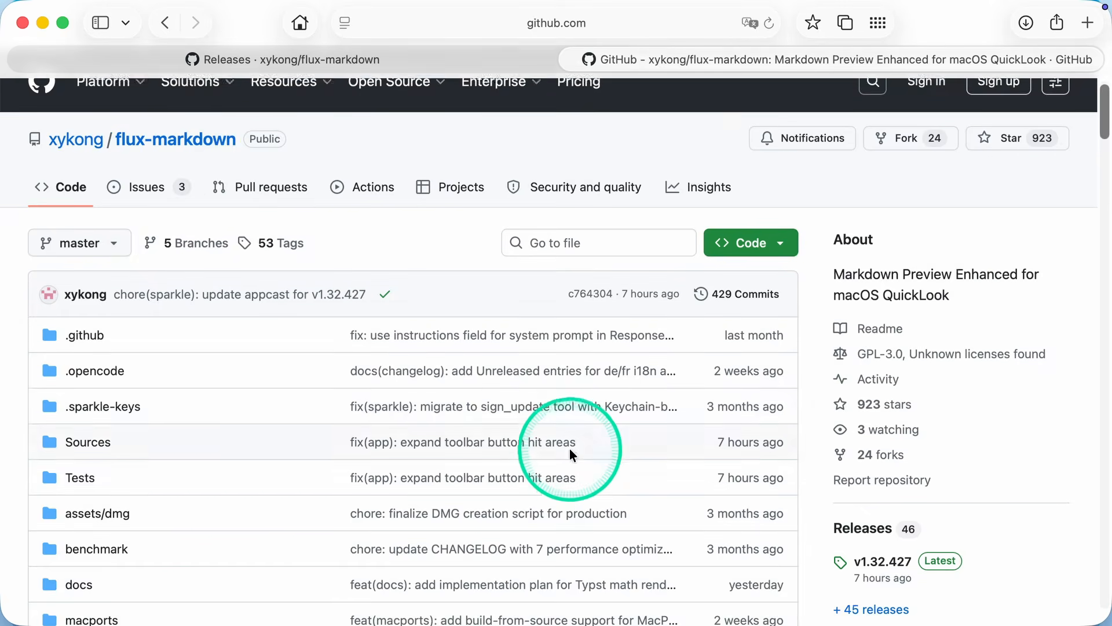
- Download FluxMarkdown.dmg from the repository's v1.32.427 release, and show the downloads folder in Finder
{"action": "left_click", "coordinate": [227, 60]}
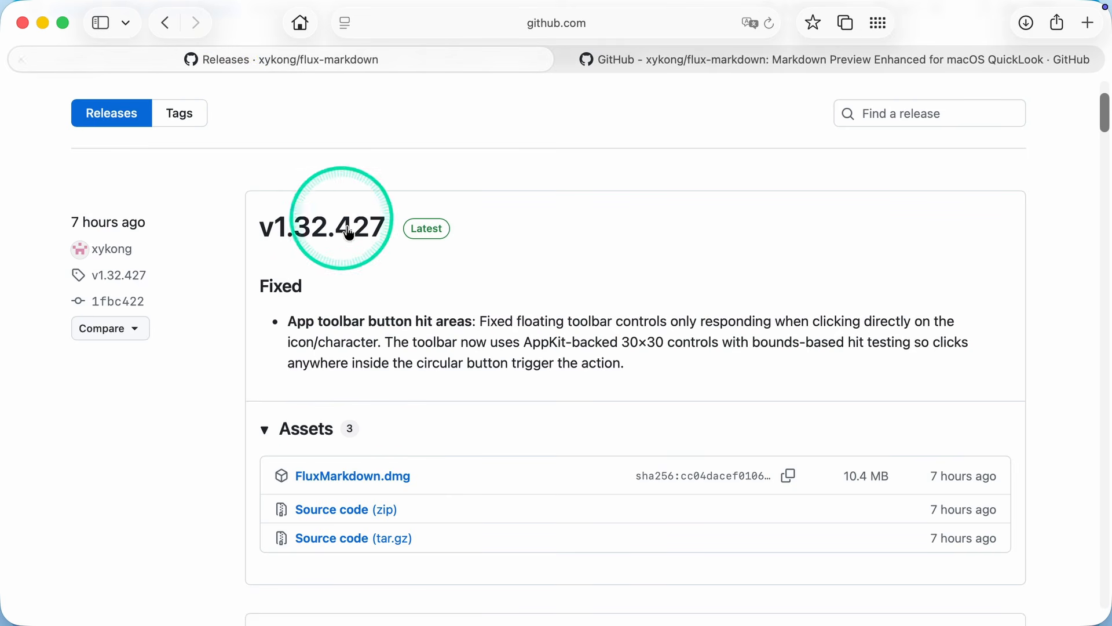
{"action": "left_click", "coordinate": [397, 485]}
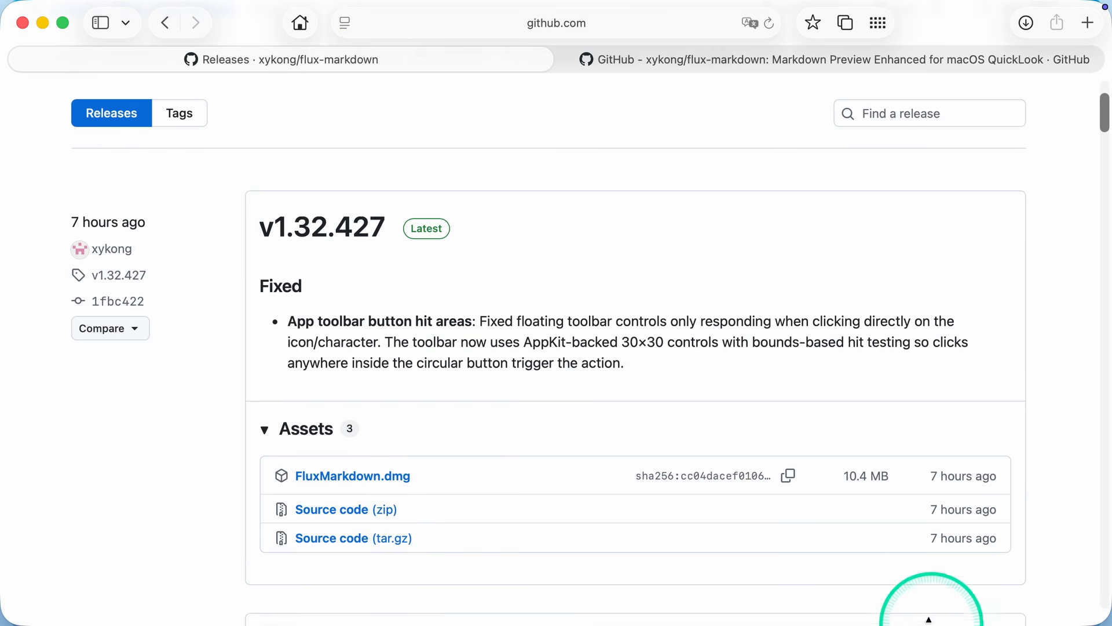
{"action": "left_click", "coordinate": [890, 605]}
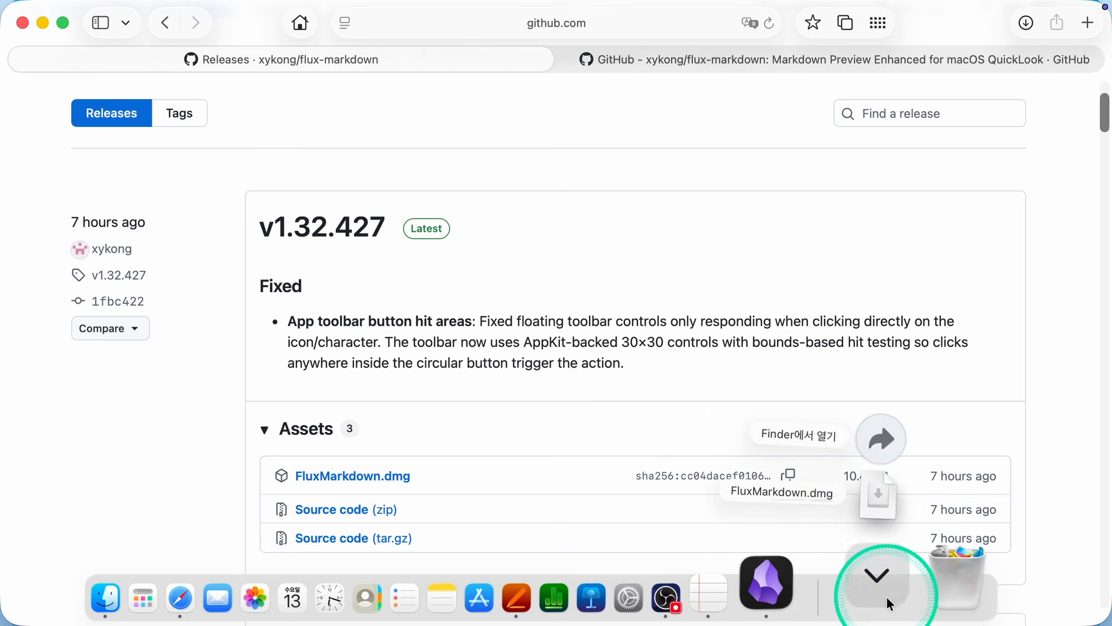
{"action": "left_click", "coordinate": [895, 463]}
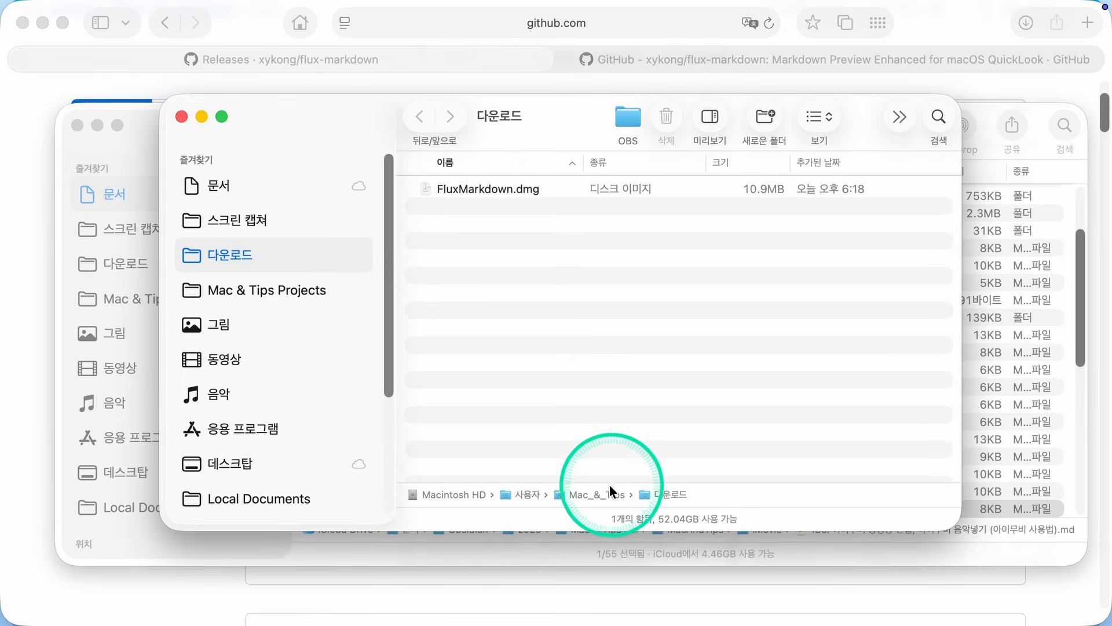
- Open the FluxMarkdown.dmg disk image and install FluxMarkdown.app into the Applications folder
{"action": "left_click", "coordinate": [473, 183]}
{"action": "right_click", "coordinate": [478, 183]}
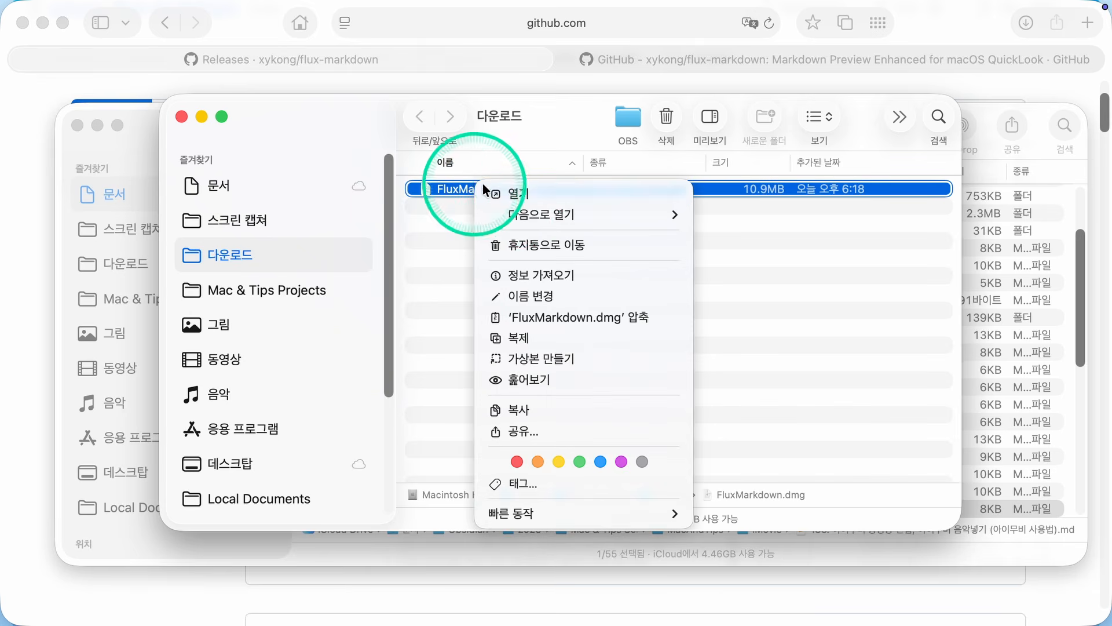
{"action": "left_click", "coordinate": [515, 191]}
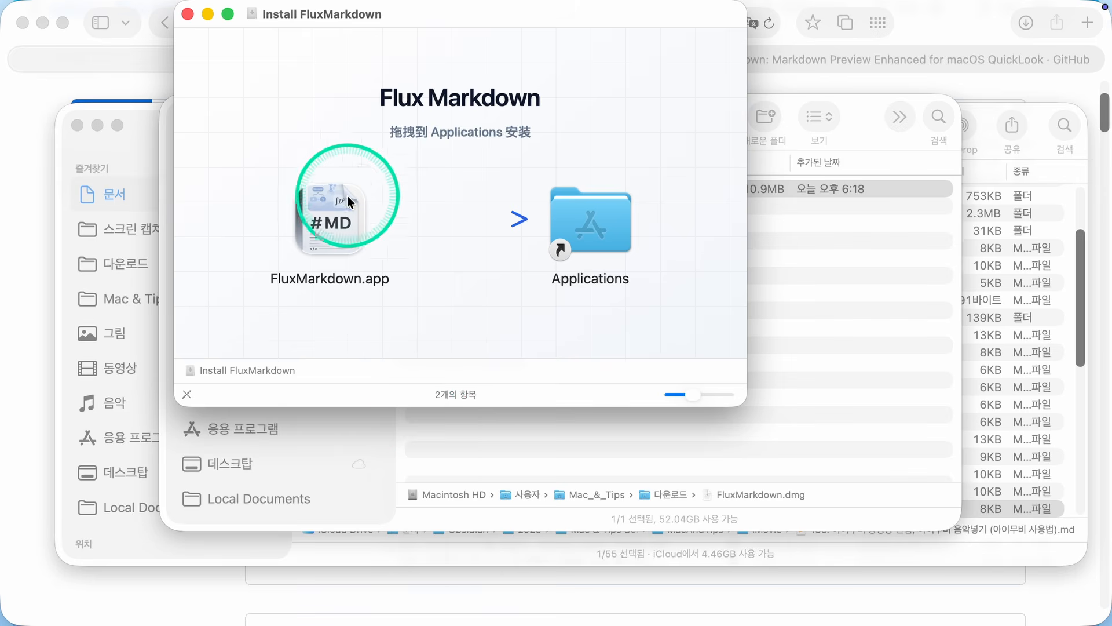
{"action": "left_click_drag", "start_coordinate": [350, 201], "coordinate": [584, 222]}
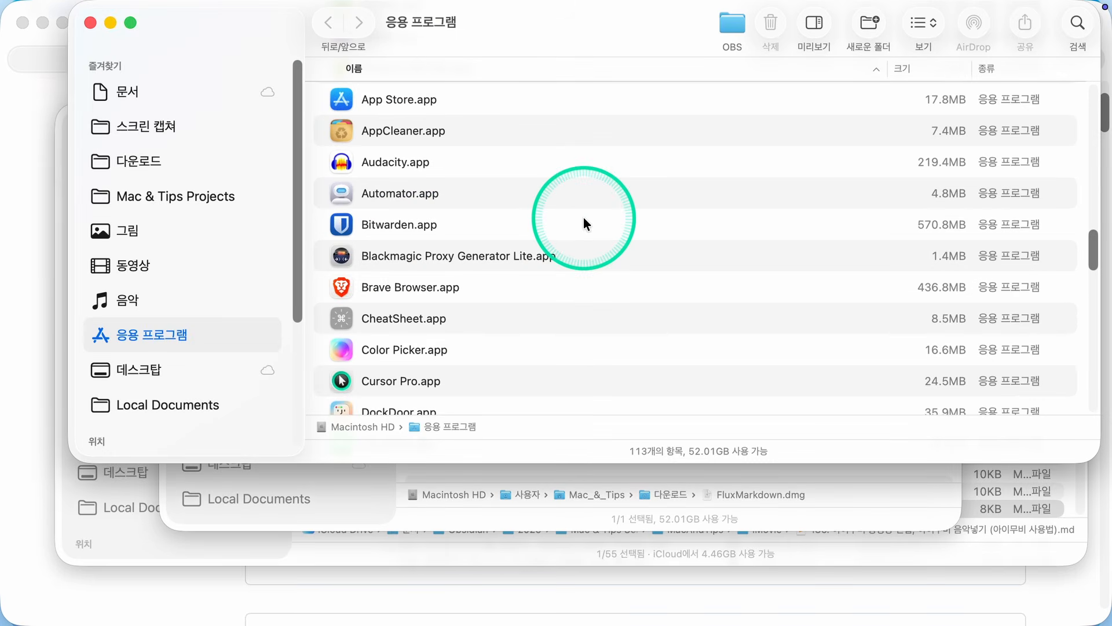
- Find FluxMarkdown.app in the 응용 프로그램 folder and try to open it
{"action": "scroll", "coordinate": [546, 324], "scroll_direction": "down", "scroll_amount": 3}
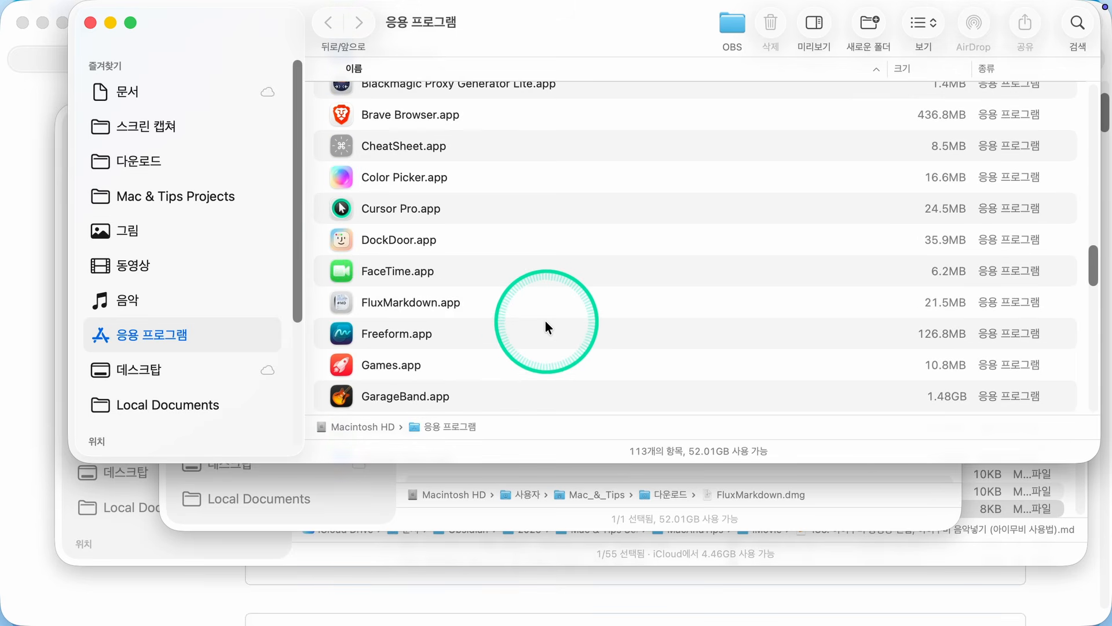
{"action": "left_click", "coordinate": [440, 301]}
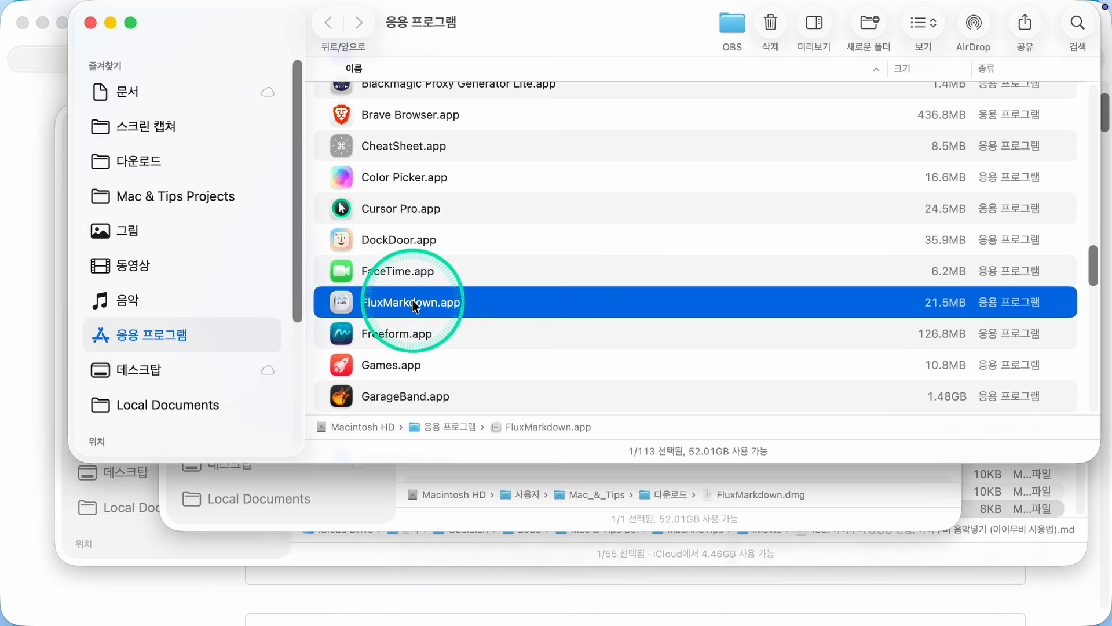
{"action": "right_click", "coordinate": [453, 301]}
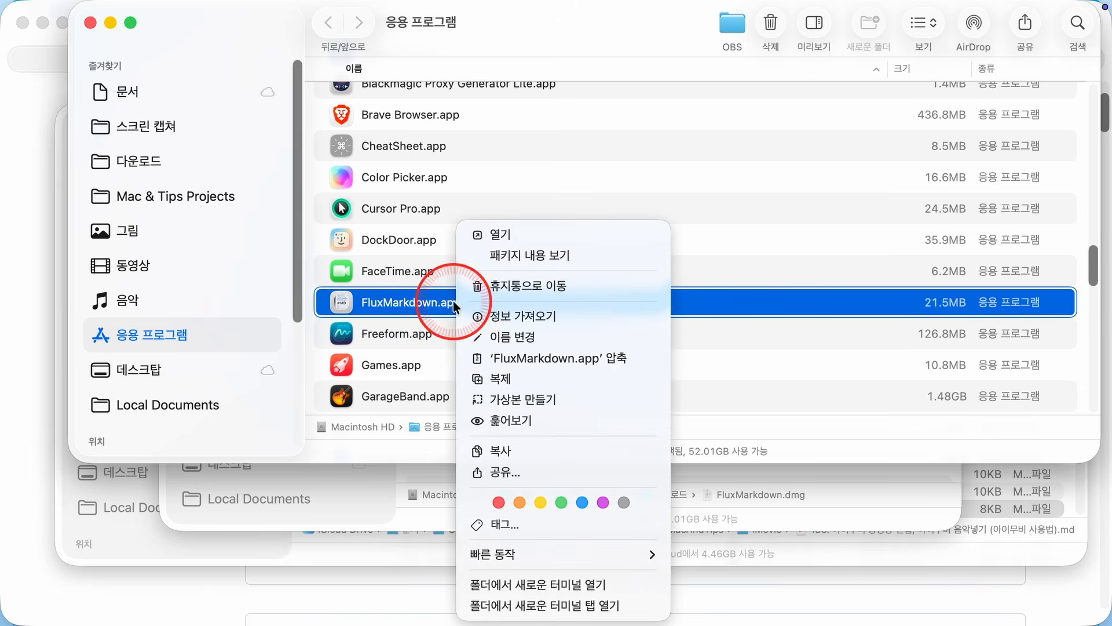
{"action": "left_click", "coordinate": [521, 235]}
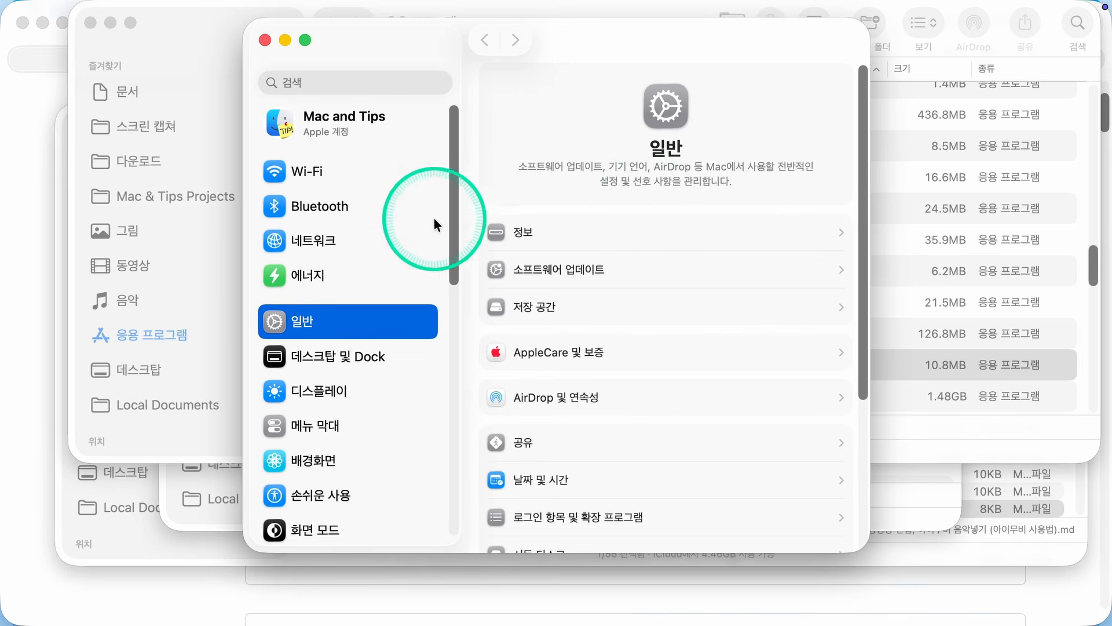
- In System Settings, choose to open the blocked FluxMarkdown.app anyway under the security options of 개인정보 보호 및 보안
{"action": "left_click_drag", "start_coordinate": [456, 192], "coordinate": [446, 370]}
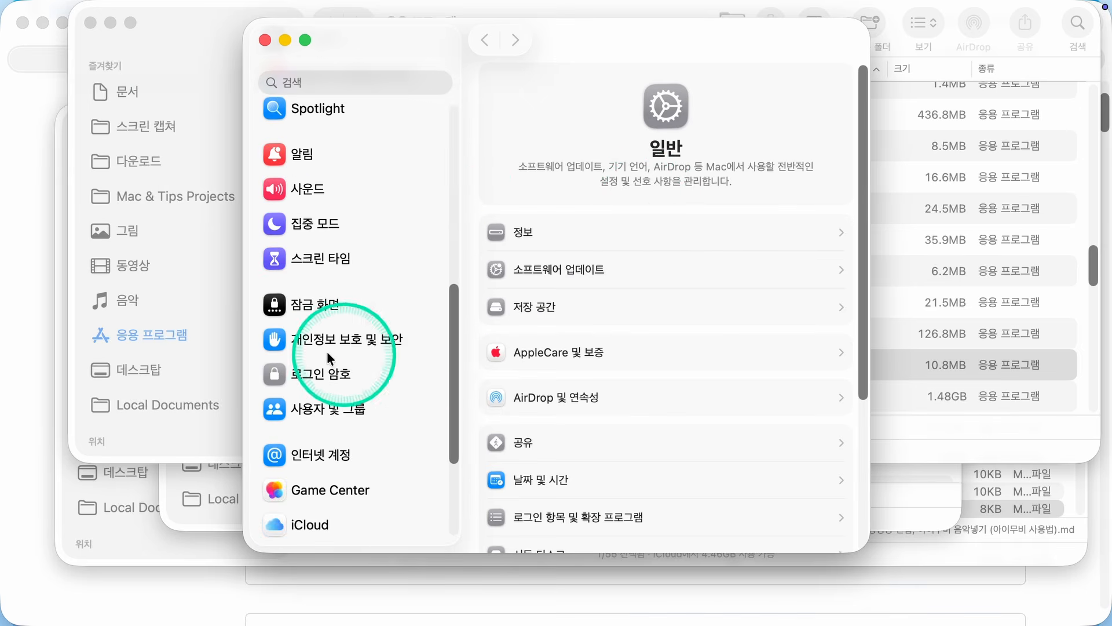
{"action": "left_click", "coordinate": [279, 344]}
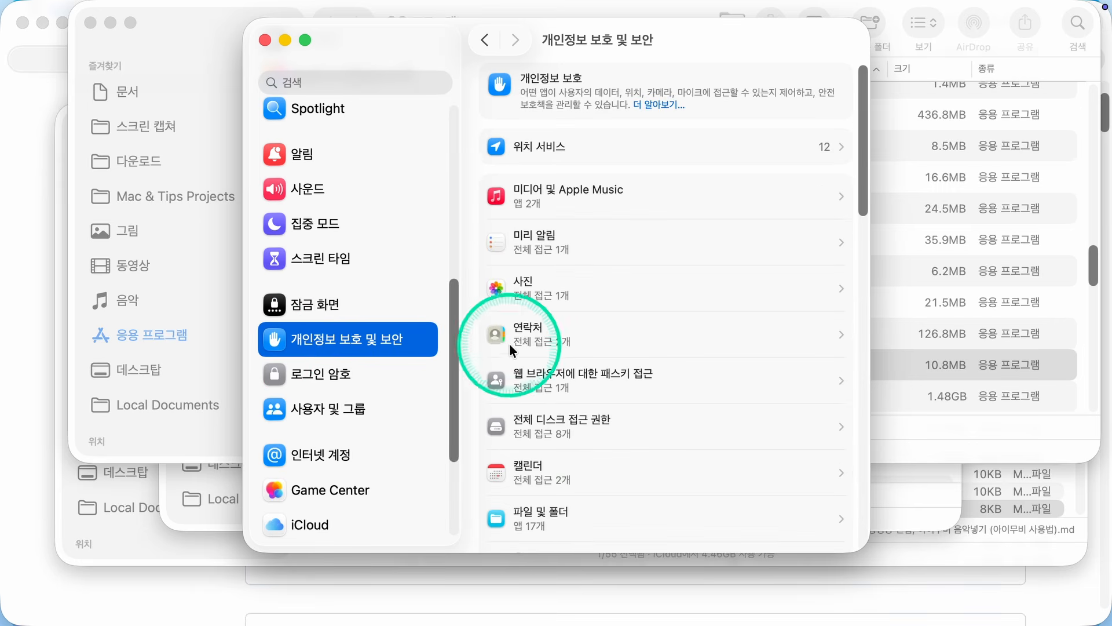
{"action": "scroll", "coordinate": [600, 385], "scroll_direction": "down", "scroll_amount": 4}
{"action": "scroll", "coordinate": [600, 384], "scroll_direction": "down", "scroll_amount": 20}
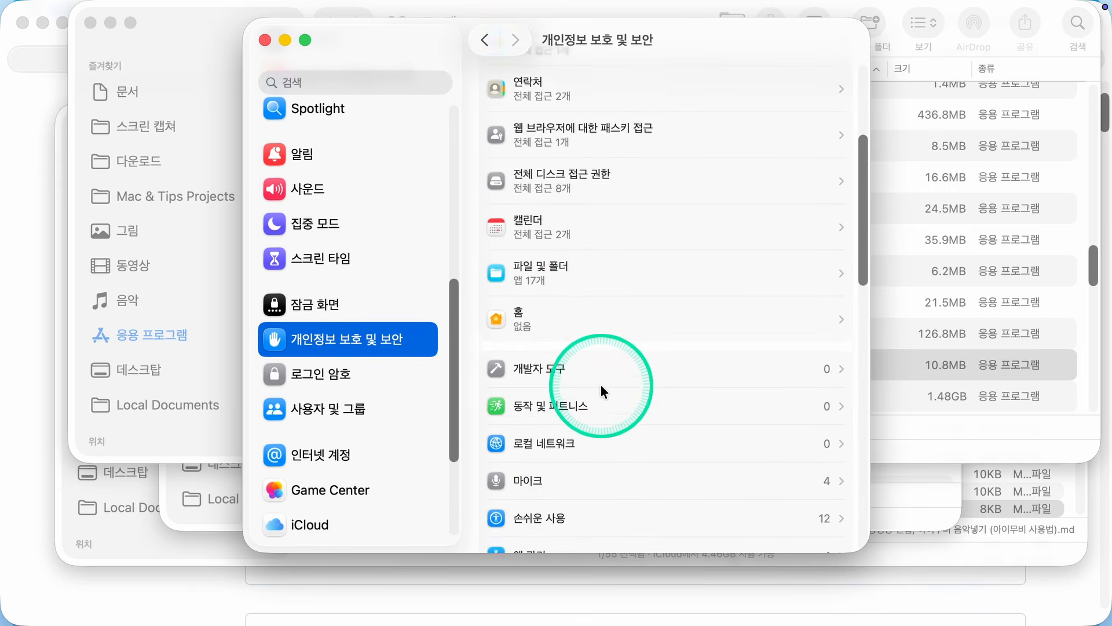
{"action": "scroll", "coordinate": [597, 385], "scroll_direction": "down", "scroll_amount": 10}
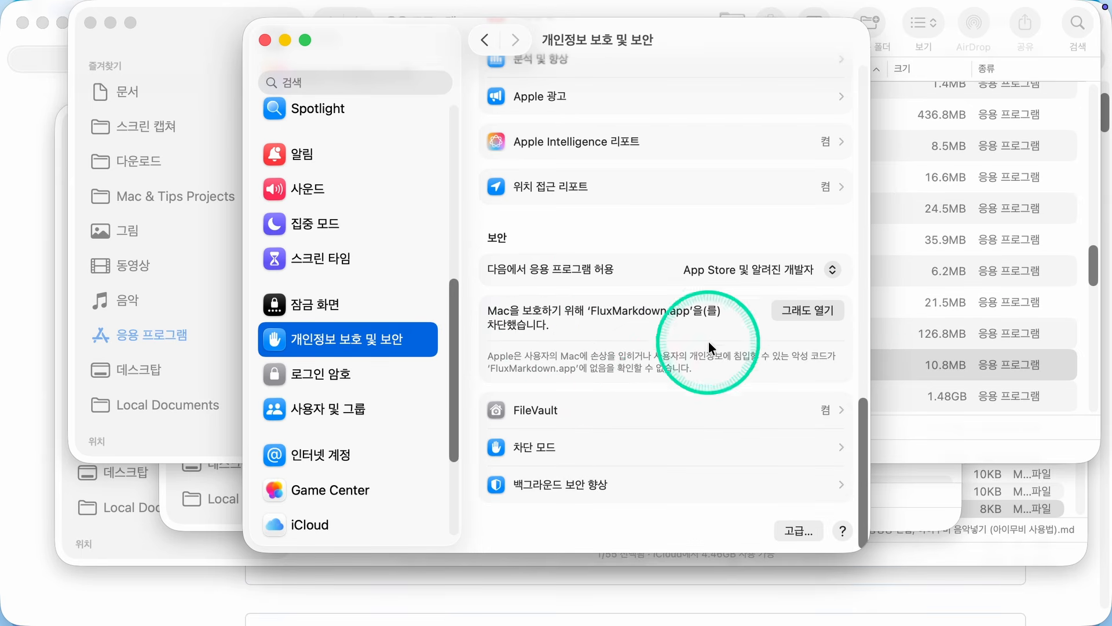
{"action": "left_click", "coordinate": [790, 309]}
- Confirm opening FluxMarkdown.app and authorize it by entering the administrator password
{"action": "left_click", "coordinate": [589, 341]}
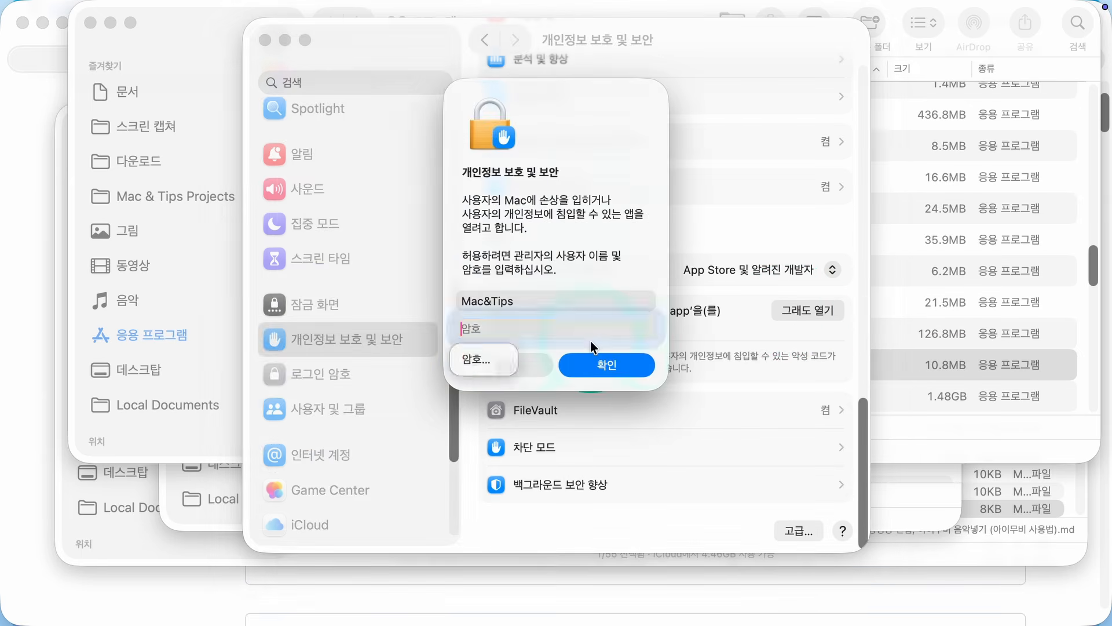
{"action": "type", "text": "••••"}
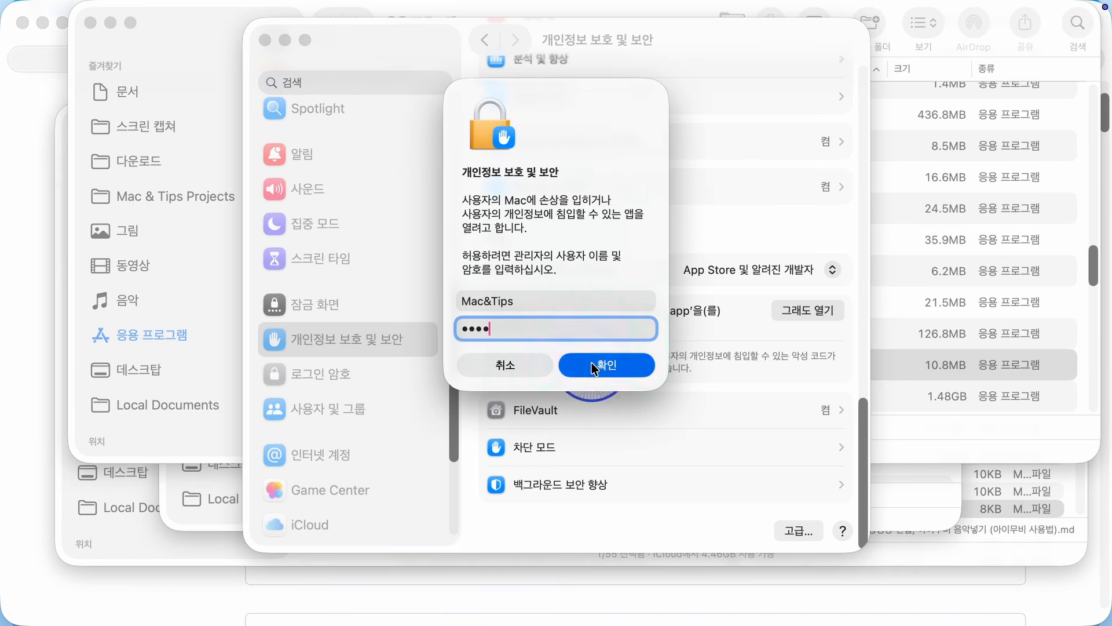
{"action": "left_click", "coordinate": [593, 363]}
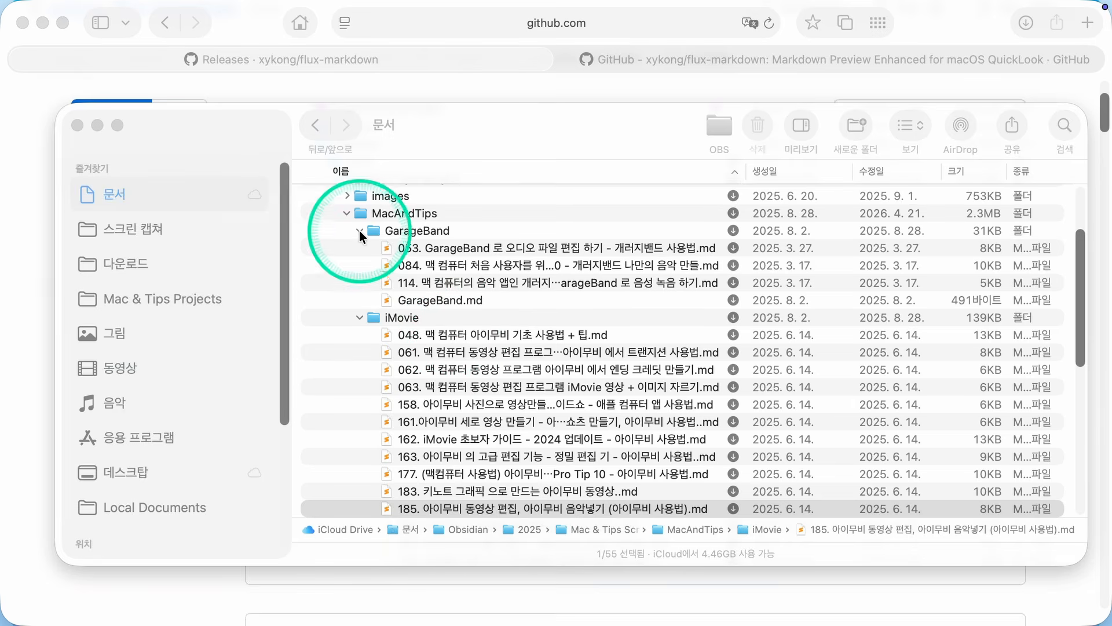
- In Finder's 문서 folder, collapse the GarageBand and iMovie folders, and view "01. Mac & Tips List.md" with Quick Look
{"action": "left_click", "coordinate": [360, 231]}
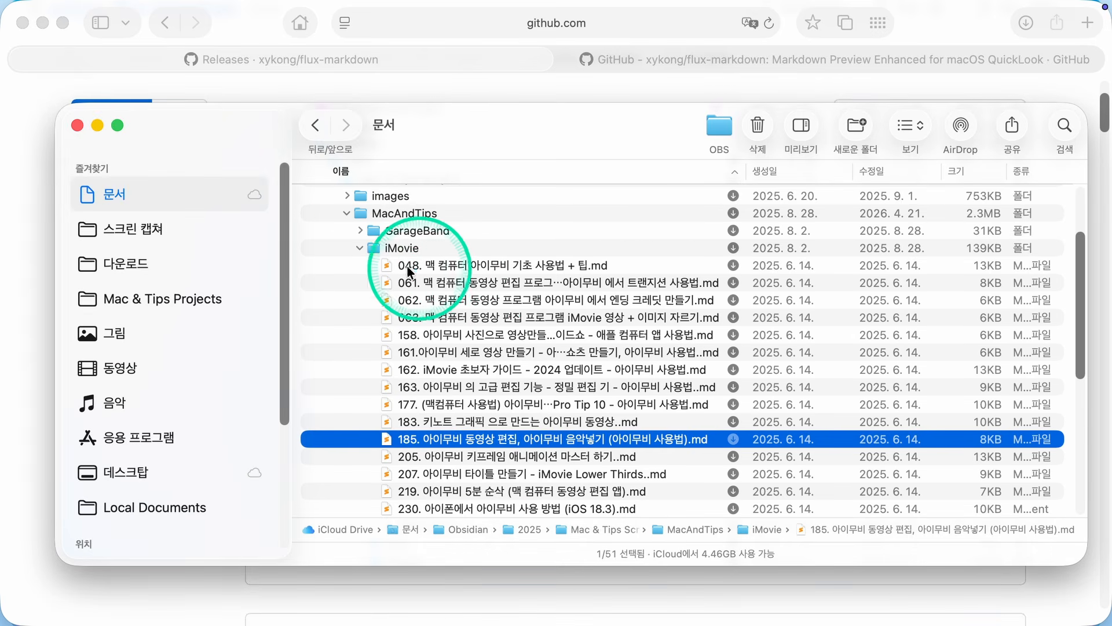
{"action": "left_click", "coordinate": [360, 248]}
{"action": "scroll", "coordinate": [448, 436], "scroll_direction": "down", "scroll_amount": 5}
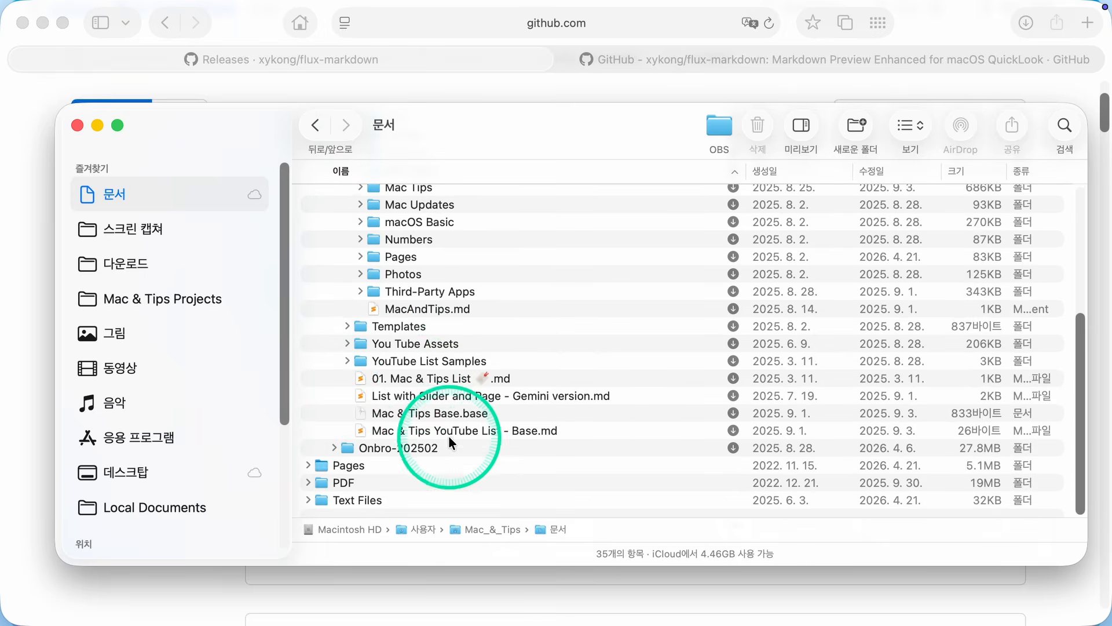
{"action": "left_click", "coordinate": [422, 380]}
{"action": "key", "text": "space"}
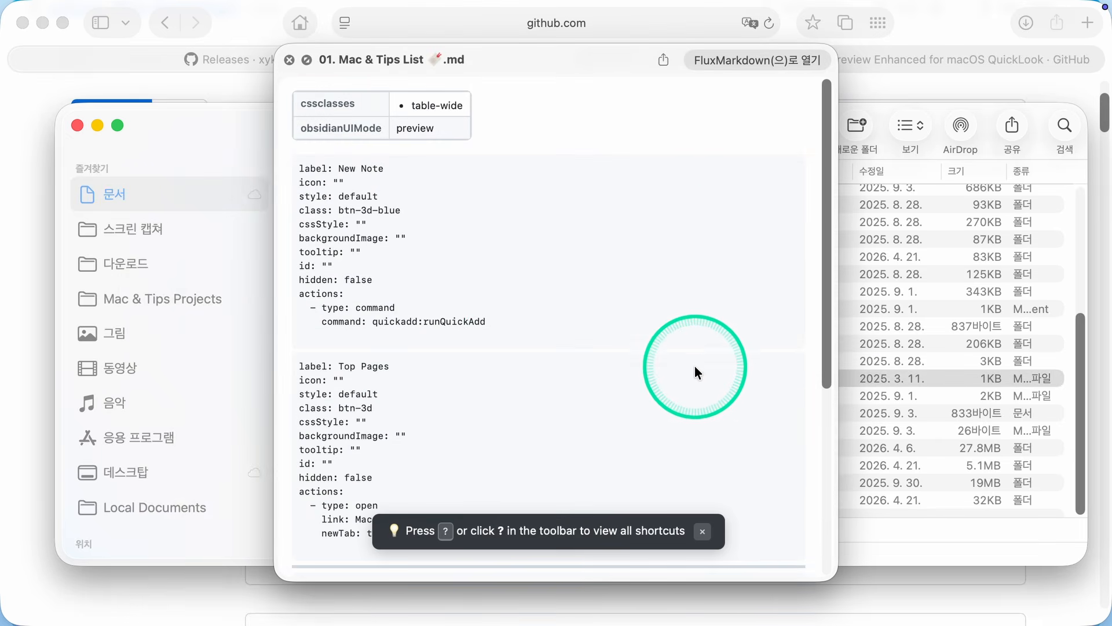
{"action": "scroll", "coordinate": [694, 366], "scroll_direction": "down", "scroll_amount": 5}
{"action": "scroll", "coordinate": [694, 366], "scroll_direction": "up", "scroll_amount": 5}
{"action": "left_click", "coordinate": [289, 60]}
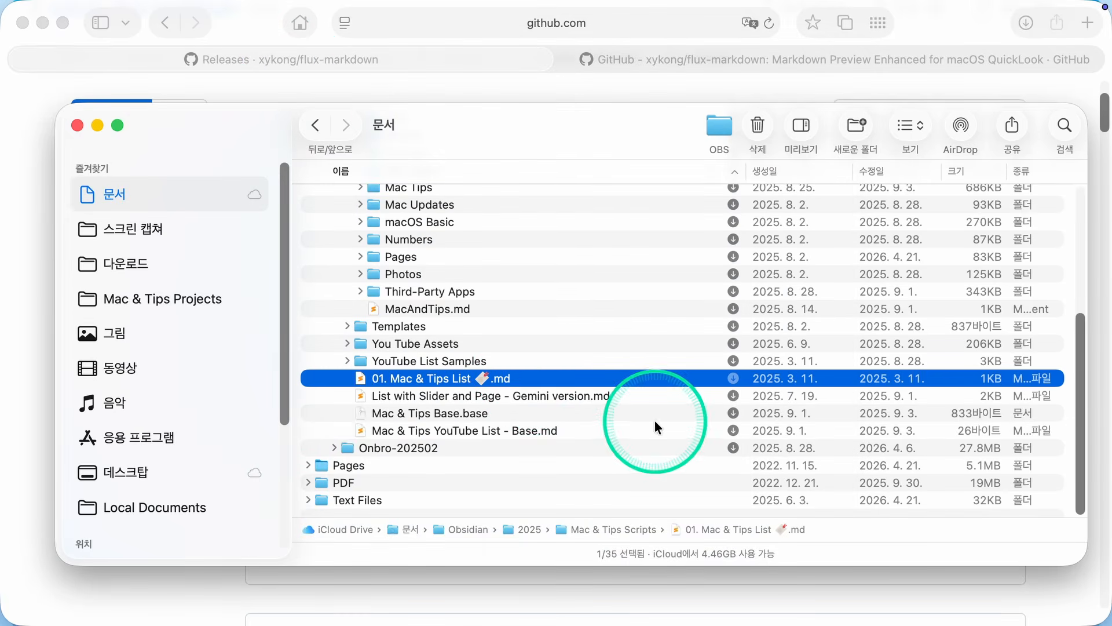
- View the whole of "List with Slider and Page - Gemini version.md" with Quick Look, and close the preview
{"action": "left_click", "coordinate": [560, 398]}
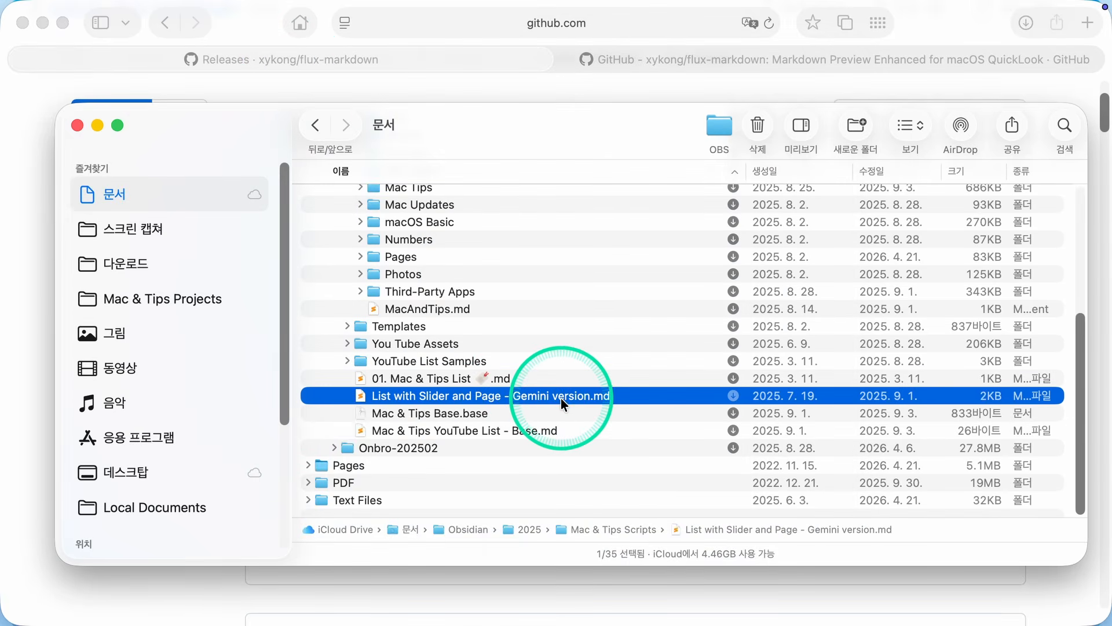
{"action": "key", "text": "space"}
{"action": "scroll", "coordinate": [626, 520], "scroll_direction": "down", "scroll_amount": 5}
{"action": "scroll", "coordinate": [626, 519], "scroll_direction": "up", "scroll_amount": 5}
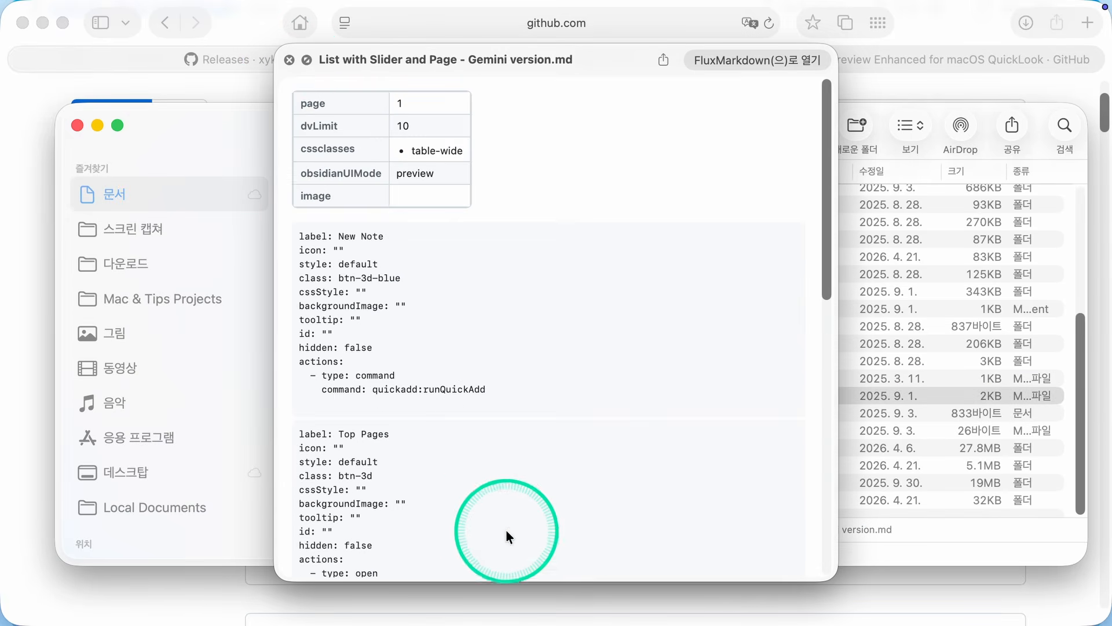
{"action": "left_click", "coordinate": [288, 60]}
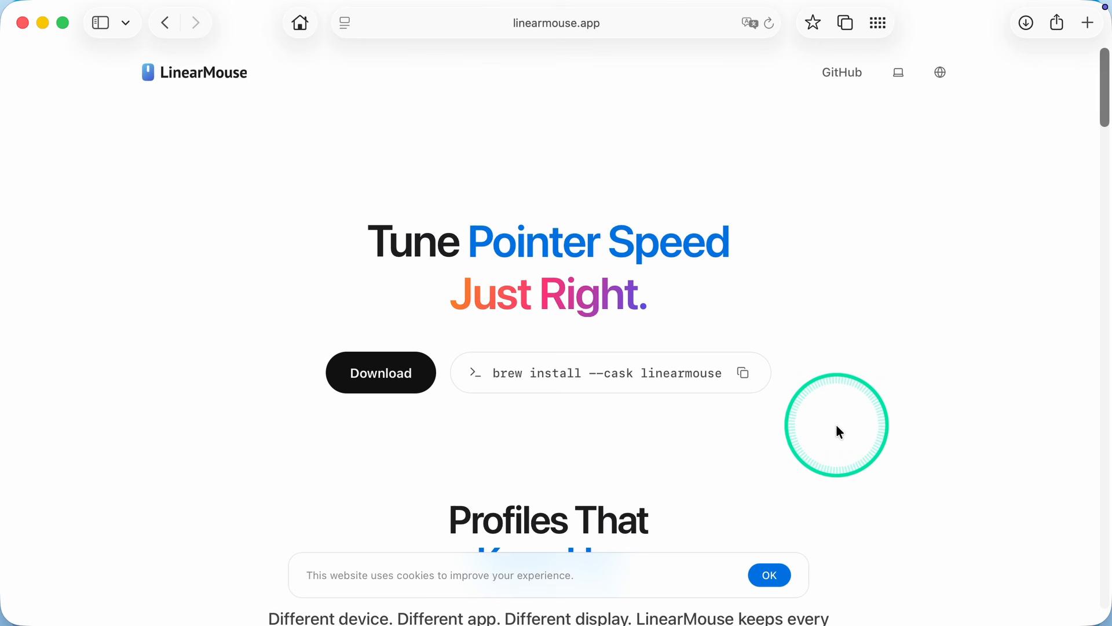
- In Safari, look over the LinearMouse website down to the "Profiles That Keep Up" section
{"action": "scroll", "coordinate": [836, 431], "scroll_direction": "down", "scroll_amount": 1}
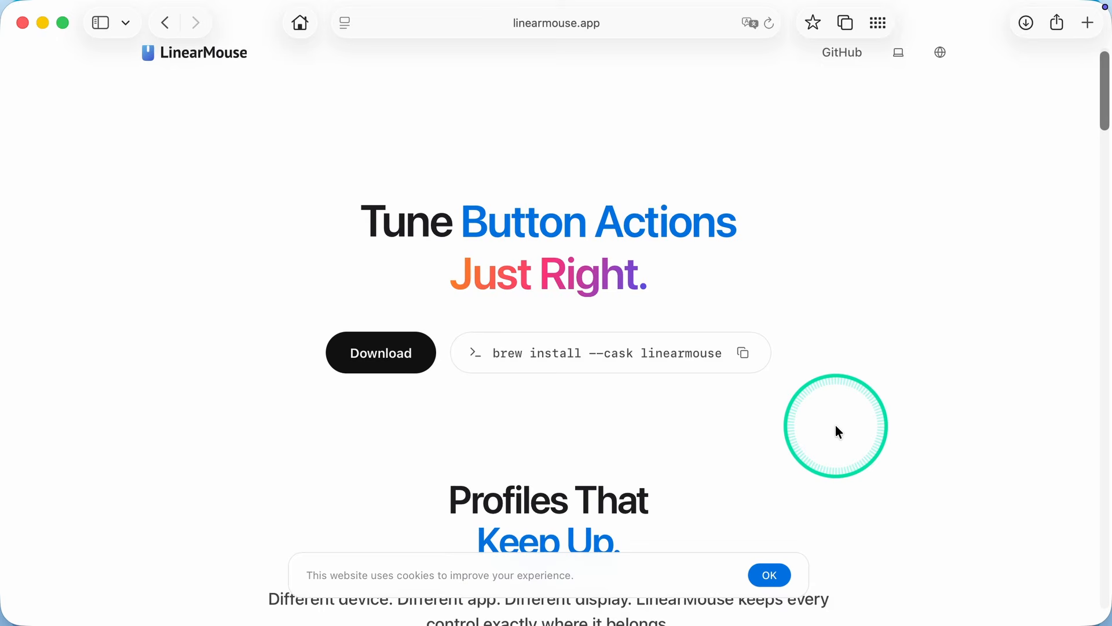
{"action": "scroll", "coordinate": [836, 426], "scroll_direction": "down", "scroll_amount": 10}
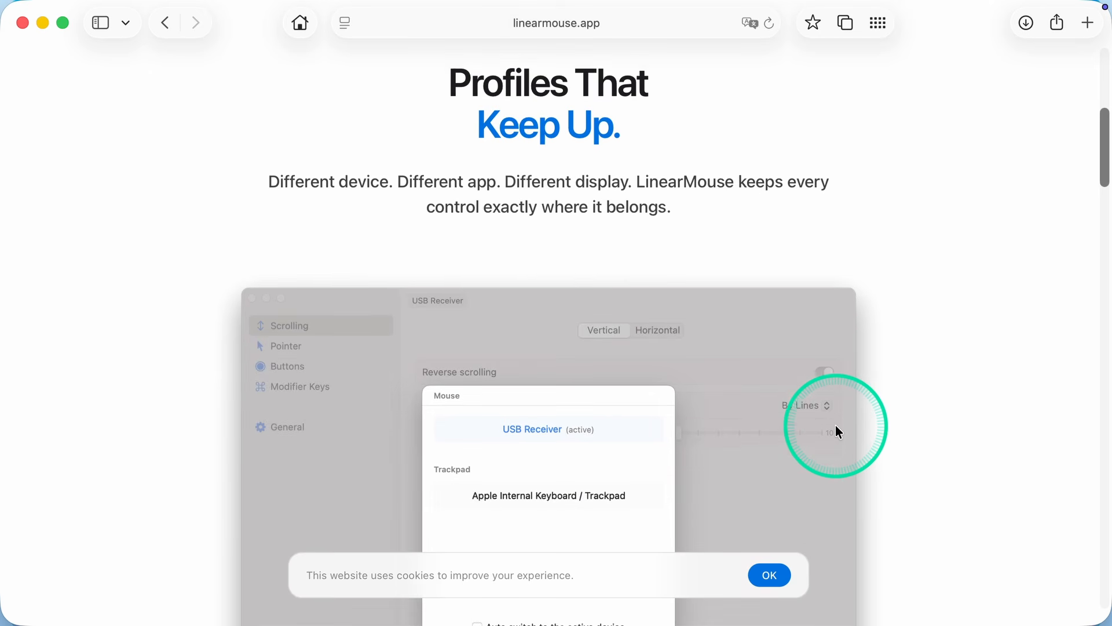
{"action": "scroll", "coordinate": [835, 431], "scroll_direction": "down", "scroll_amount": 1}
{"action": "scroll", "coordinate": [838, 432], "scroll_direction": "down", "scroll_amount": 1}
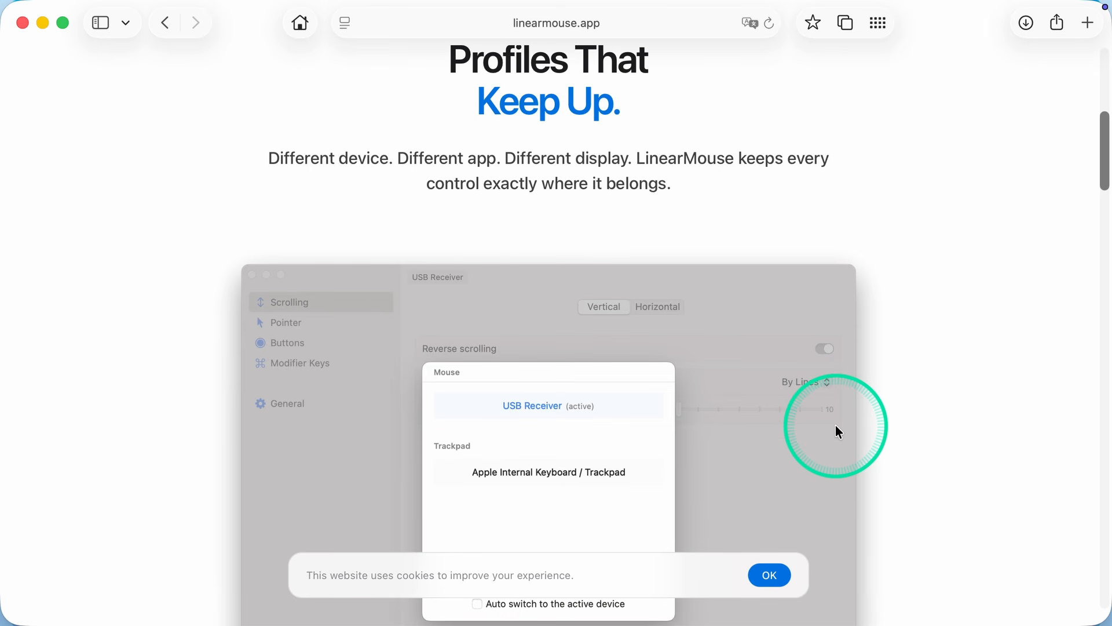
{"action": "scroll", "coordinate": [849, 443], "scroll_direction": "down", "scroll_amount": 1}
{"action": "scroll", "coordinate": [852, 447], "scroll_direction": "down", "scroll_amount": 1}
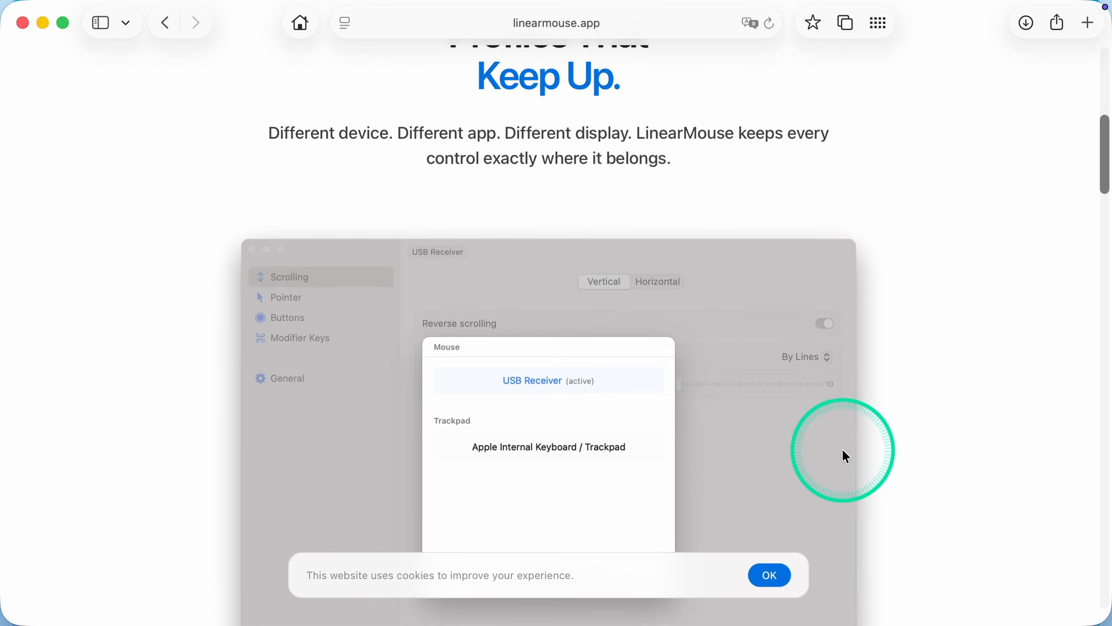
- Look over the LinearMouse website from "Profiles That Keep Up" to the end of the "Scrolling Your Way" section
{"action": "scroll", "coordinate": [844, 456], "scroll_direction": "down", "scroll_amount": 6}
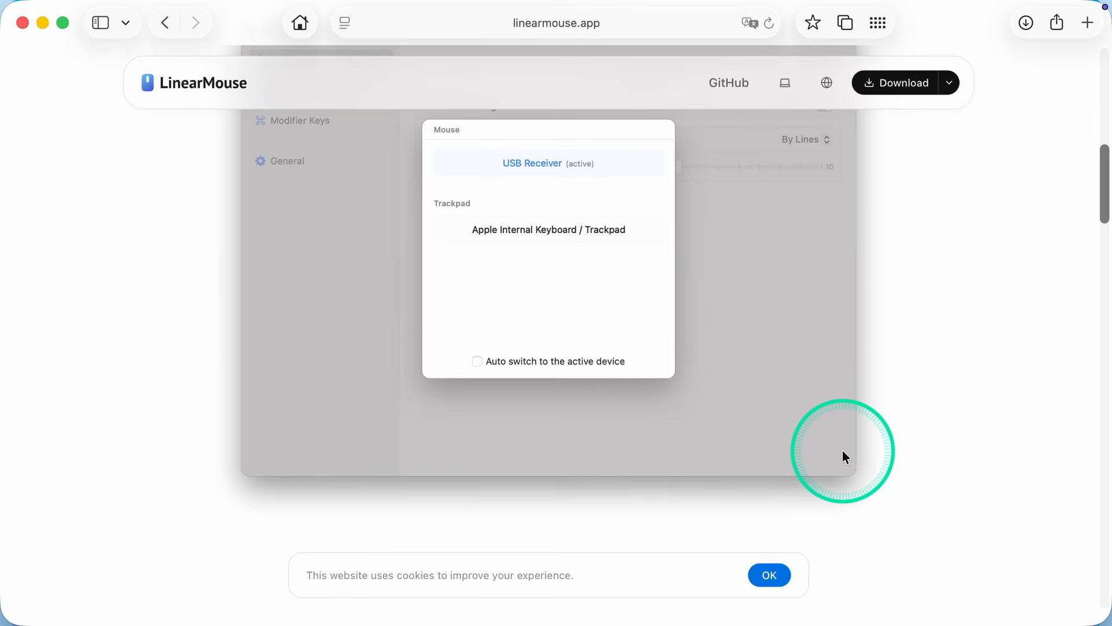
{"action": "scroll", "coordinate": [843, 457], "scroll_direction": "down", "scroll_amount": 8}
{"action": "scroll", "coordinate": [843, 458], "scroll_direction": "down", "scroll_amount": 2}
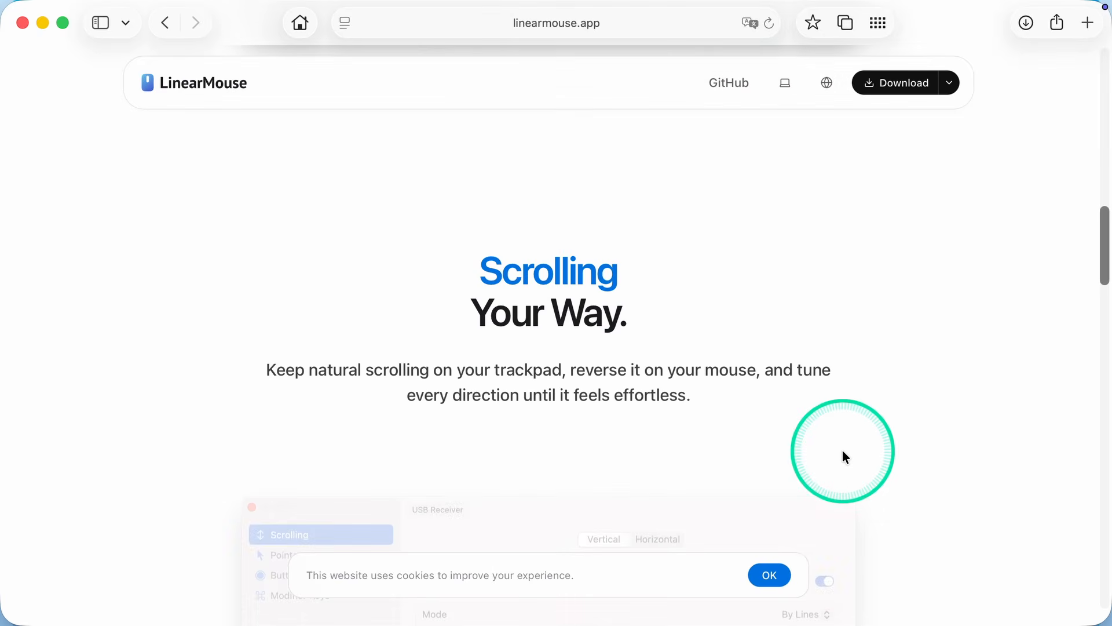
{"action": "scroll", "coordinate": [959, 448], "scroll_direction": "down", "scroll_amount": 5}
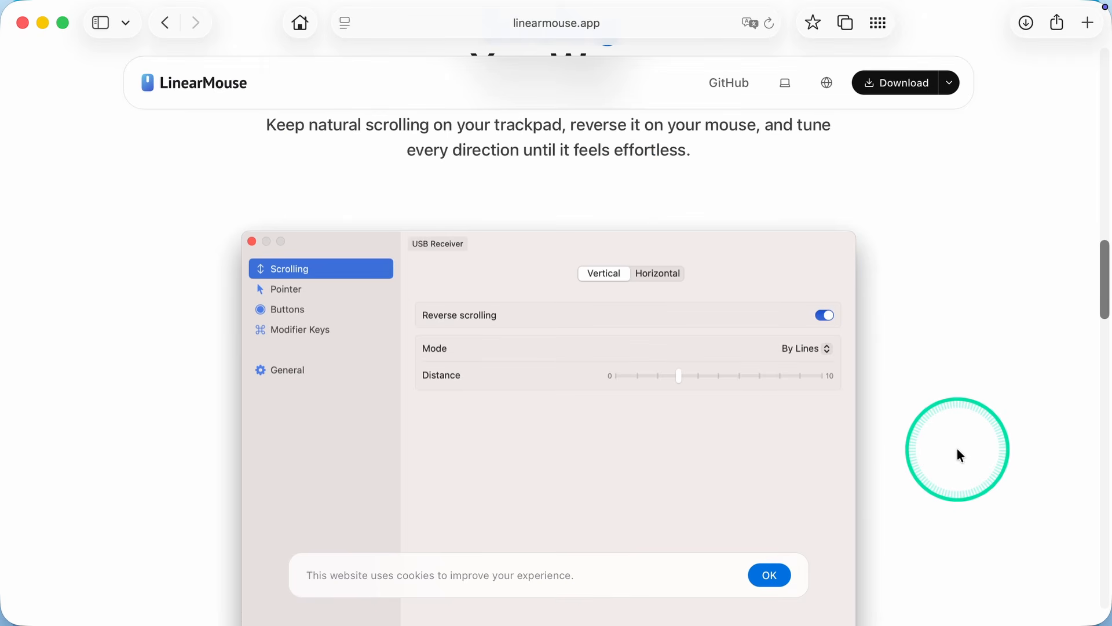
{"action": "scroll", "coordinate": [956, 448], "scroll_direction": "down", "scroll_amount": 1}
{"action": "scroll", "coordinate": [955, 449], "scroll_direction": "down", "scroll_amount": 2}
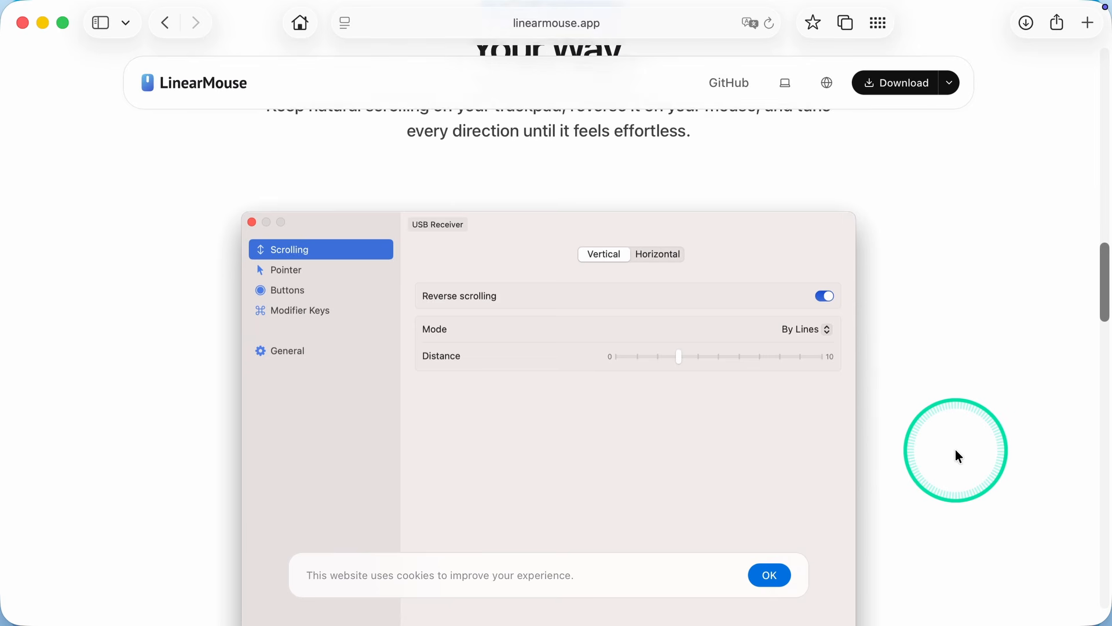
{"action": "scroll", "coordinate": [958, 456], "scroll_direction": "down", "scroll_amount": 3}
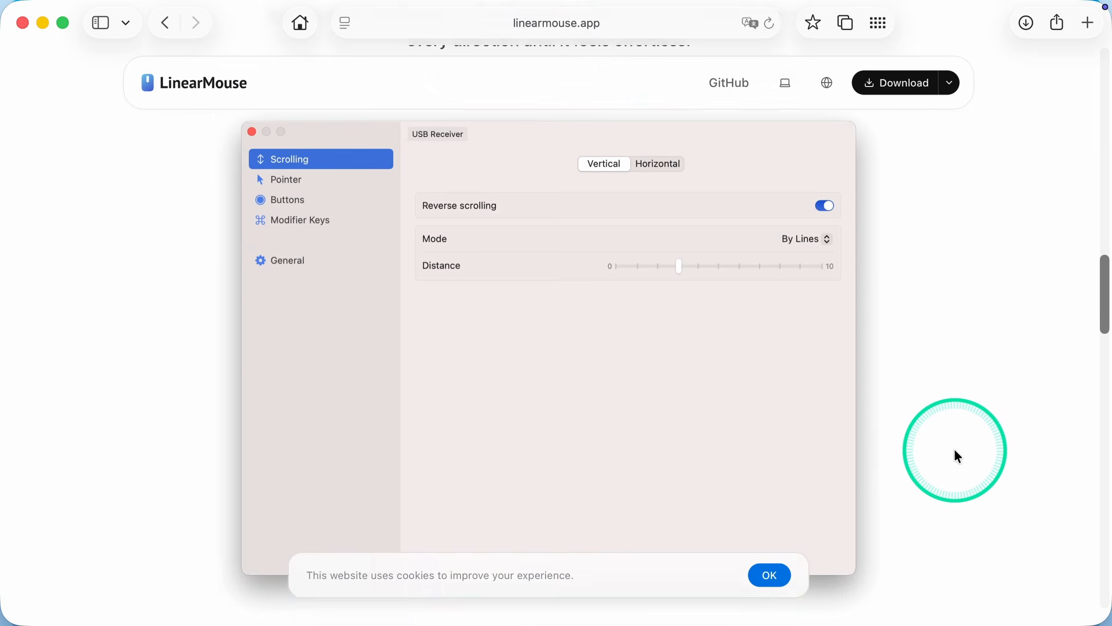
{"action": "scroll", "coordinate": [955, 450], "scroll_direction": "down", "scroll_amount": 4}
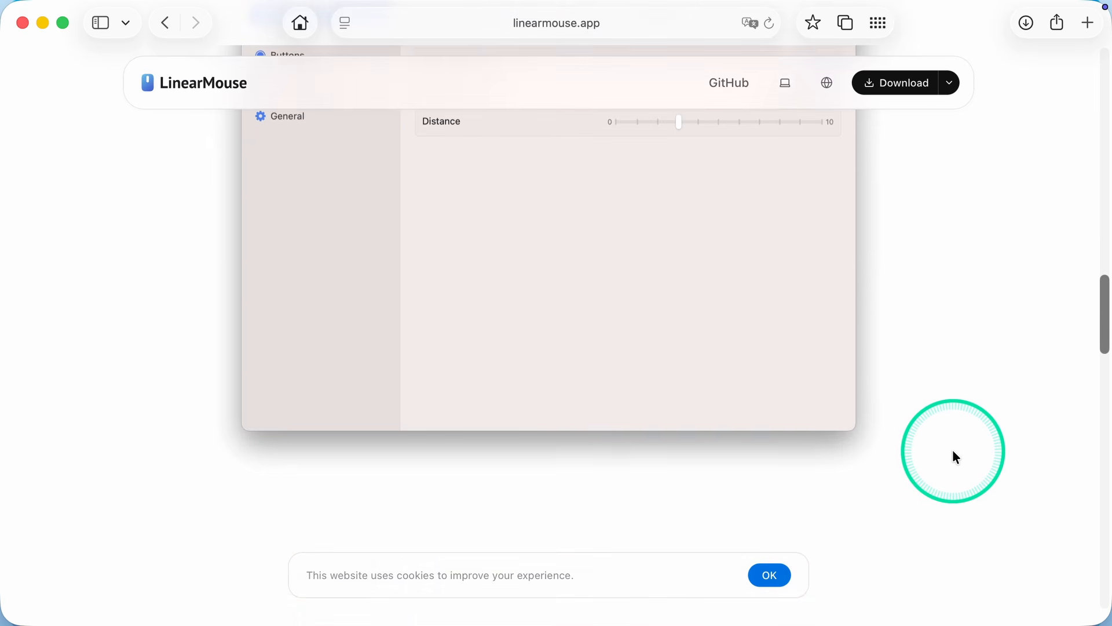
{"action": "scroll", "coordinate": [953, 451], "scroll_direction": "down", "scroll_amount": 1}
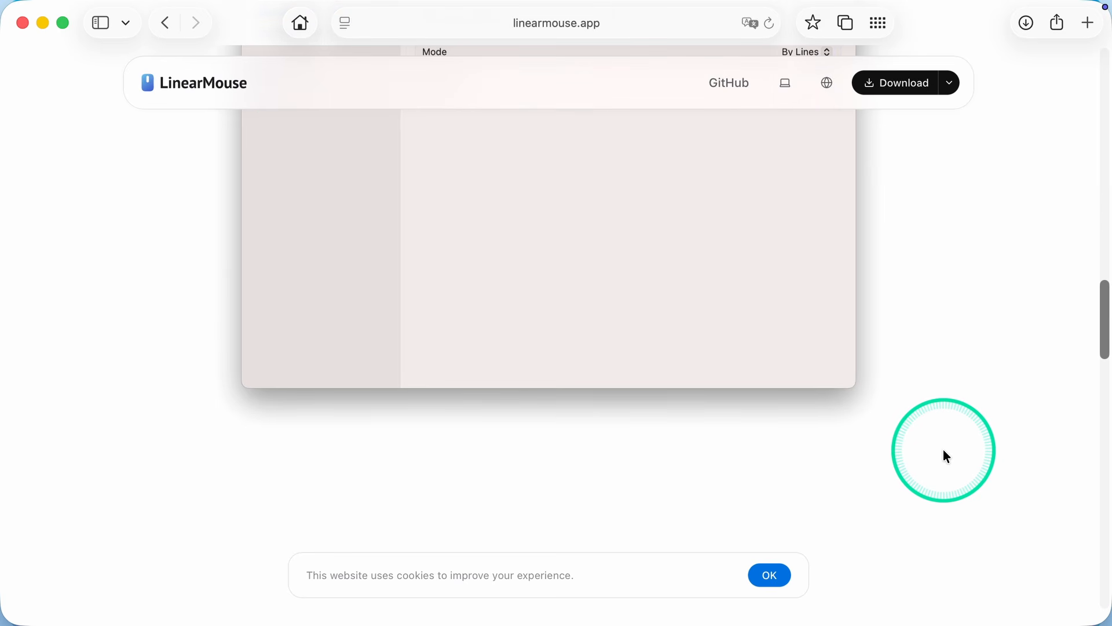
- Hide Safari, open the LinearMouse settings window, and move it slightly lower on the desktop
{"action": "key", "text": "super+h"}
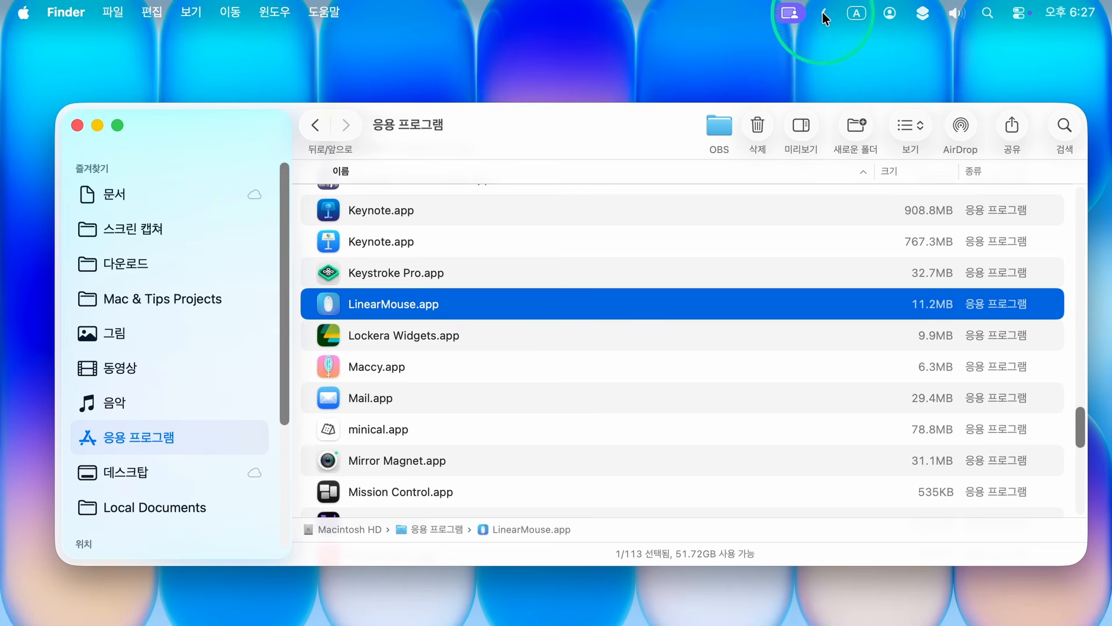
{"action": "left_click", "coordinate": [825, 19]}
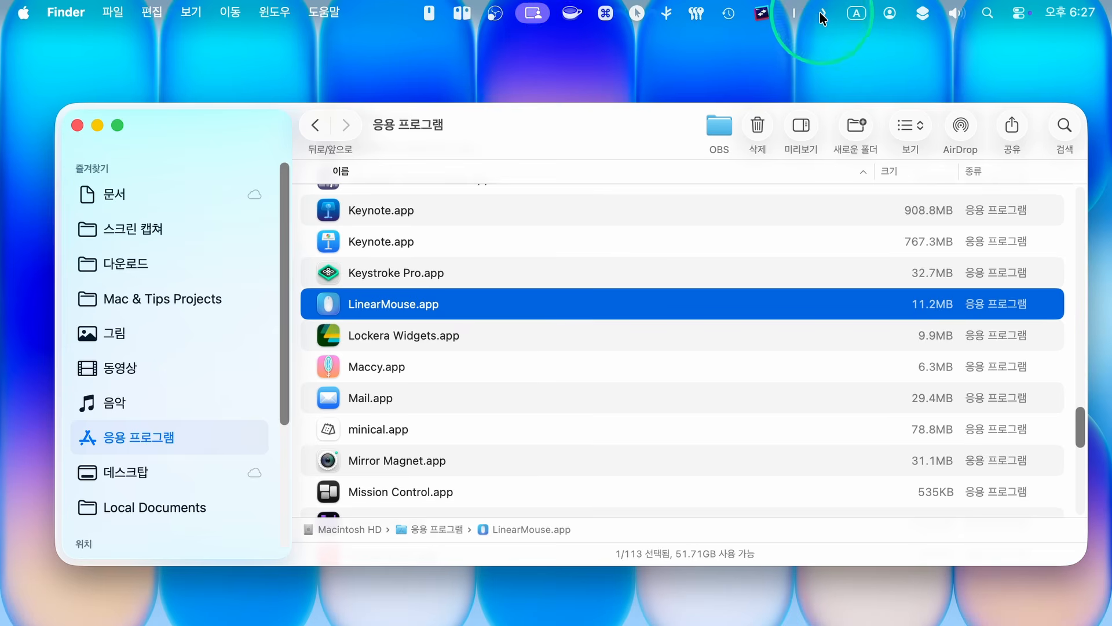
{"action": "left_click", "coordinate": [430, 16]}
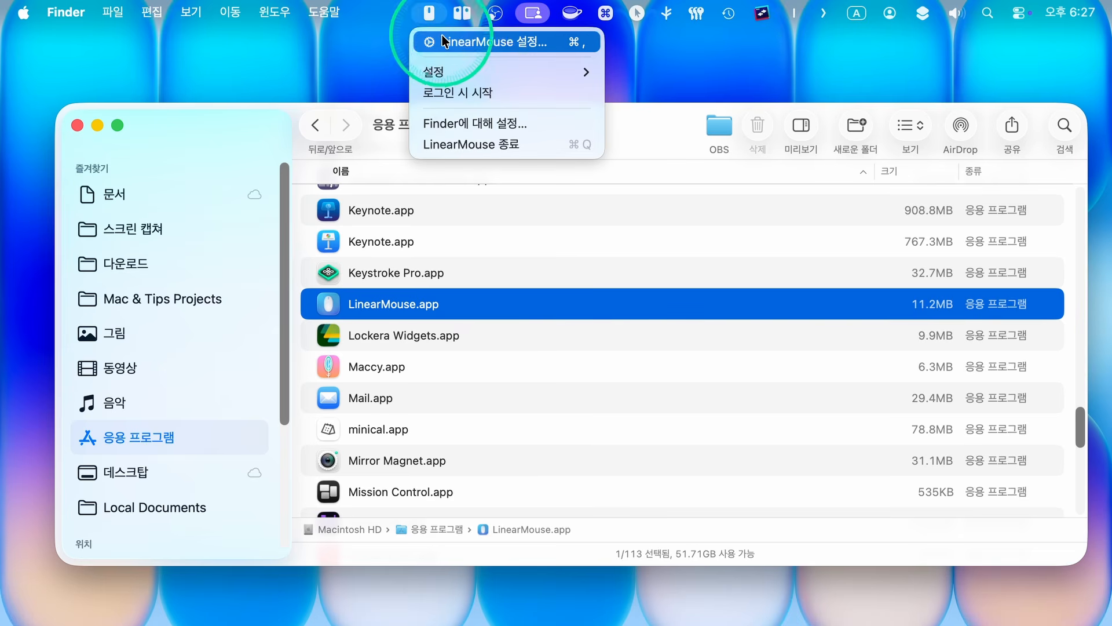
{"action": "left_click", "coordinate": [470, 43]}
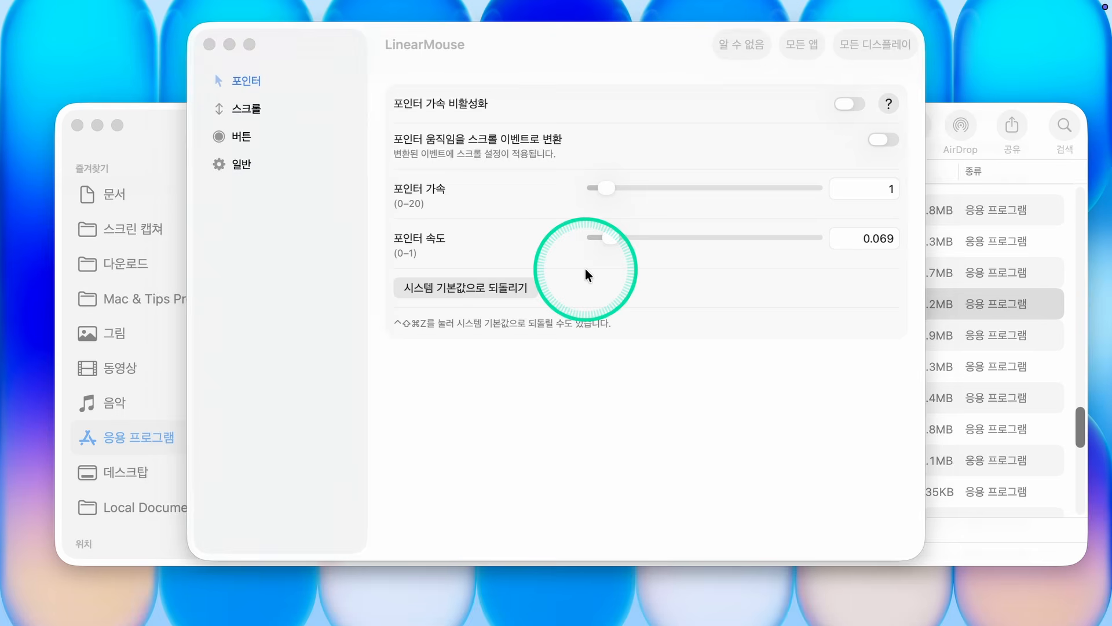
{"action": "left_click_drag", "start_coordinate": [545, 41], "coordinate": [533, 74]}
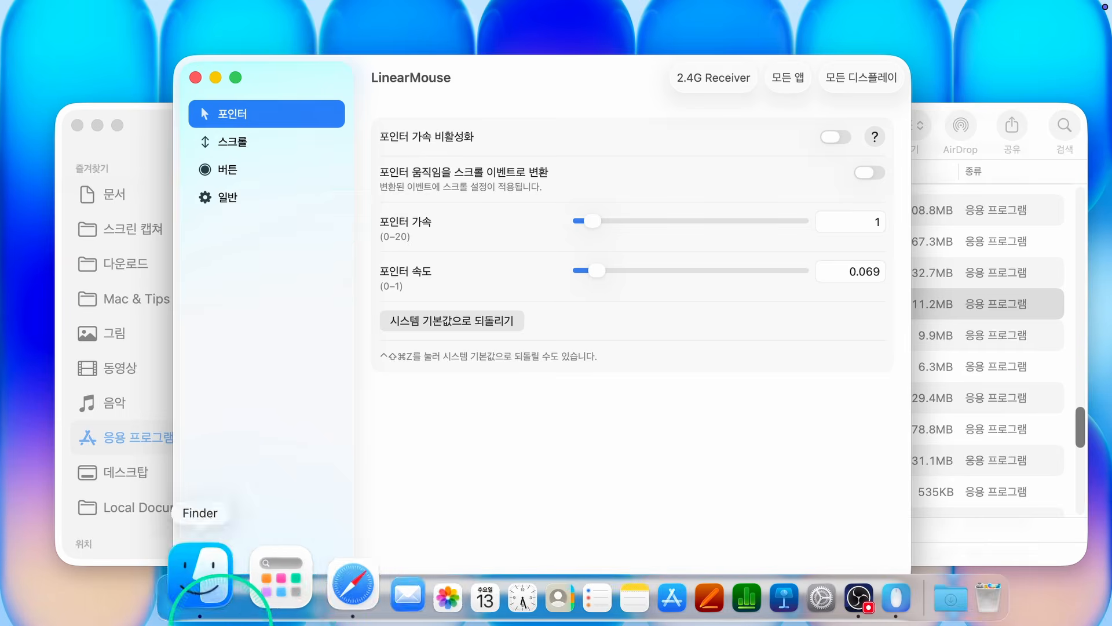
- Switch to Safari and look over the LinearMouse website from the headline through "Buttons That Do More" to the page footer
{"action": "left_click", "coordinate": [291, 609]}
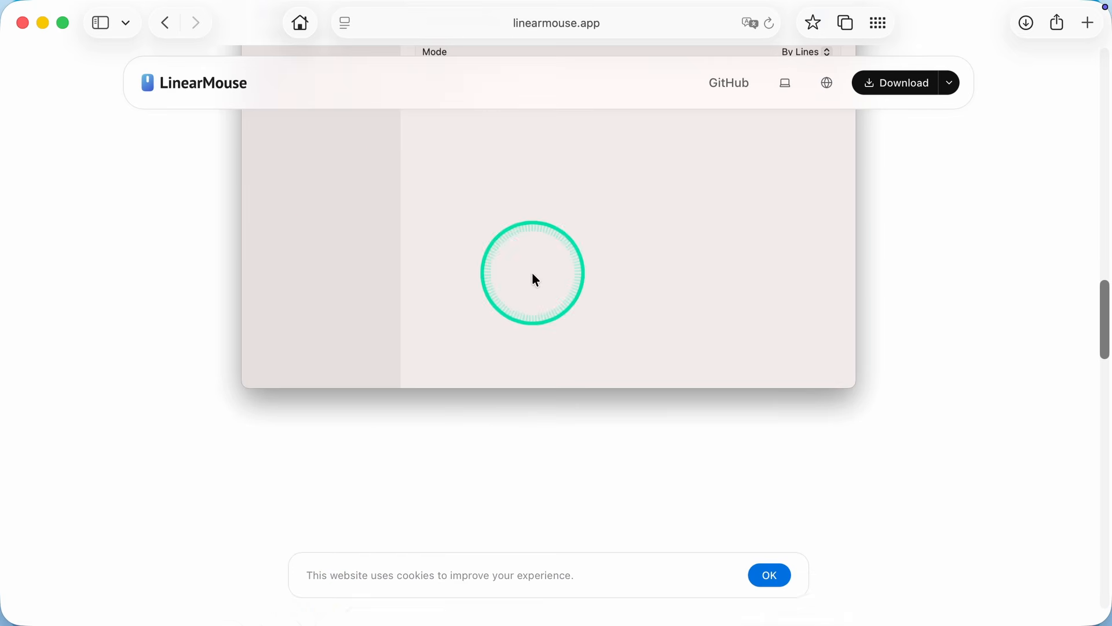
{"action": "scroll", "coordinate": [476, 467], "scroll_direction": "up", "scroll_amount": 5}
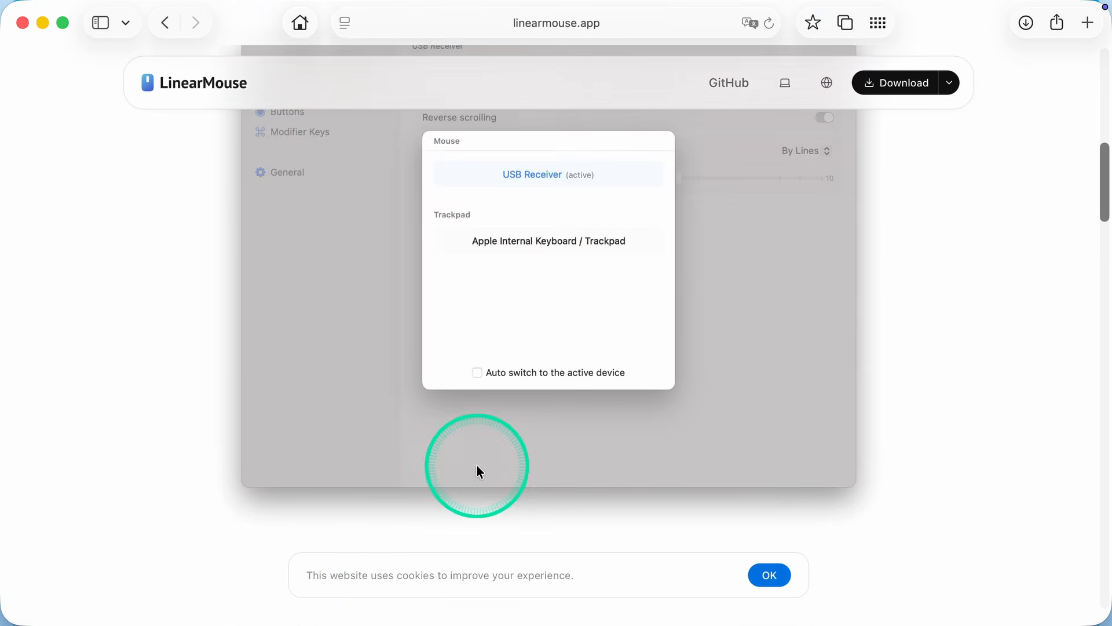
{"action": "scroll", "coordinate": [477, 466], "scroll_direction": "up", "scroll_amount": 5}
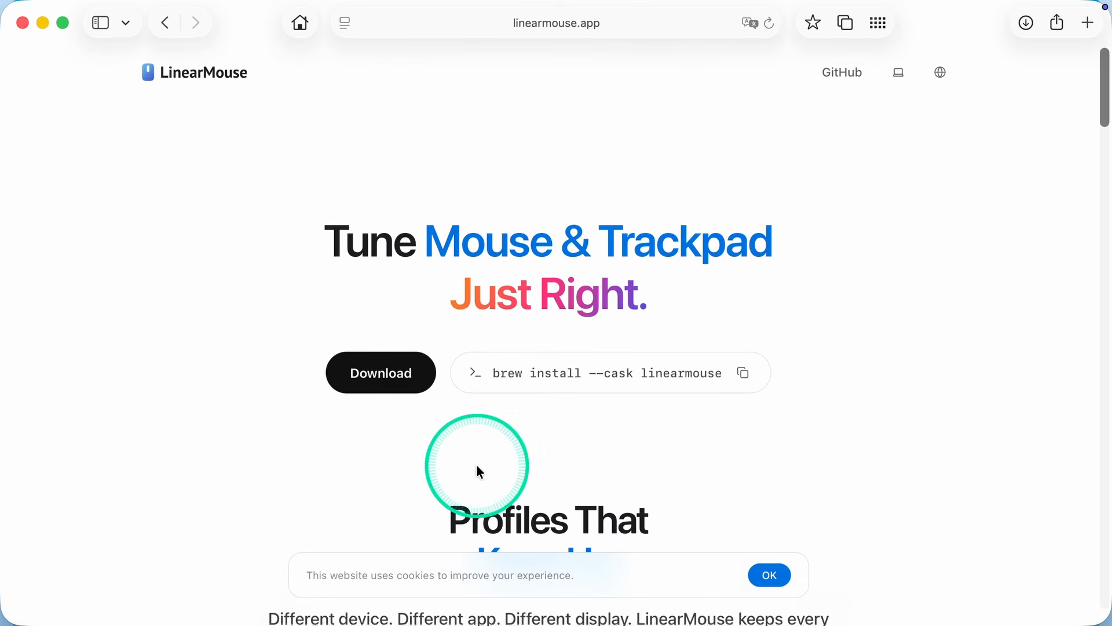
{"action": "scroll", "coordinate": [476, 464], "scroll_direction": "down", "scroll_amount": 10}
{"action": "scroll", "coordinate": [476, 464], "scroll_direction": "up", "scroll_amount": 10}
{"action": "scroll", "coordinate": [477, 464], "scroll_direction": "down", "scroll_amount": 15}
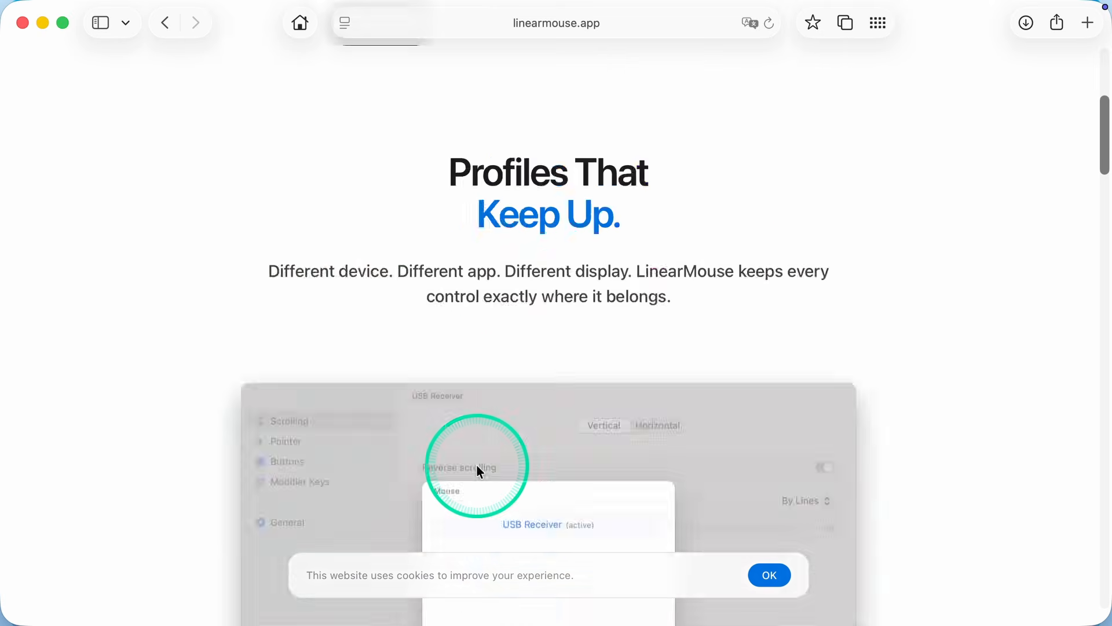
{"action": "scroll", "coordinate": [477, 467], "scroll_direction": "down", "scroll_amount": 10}
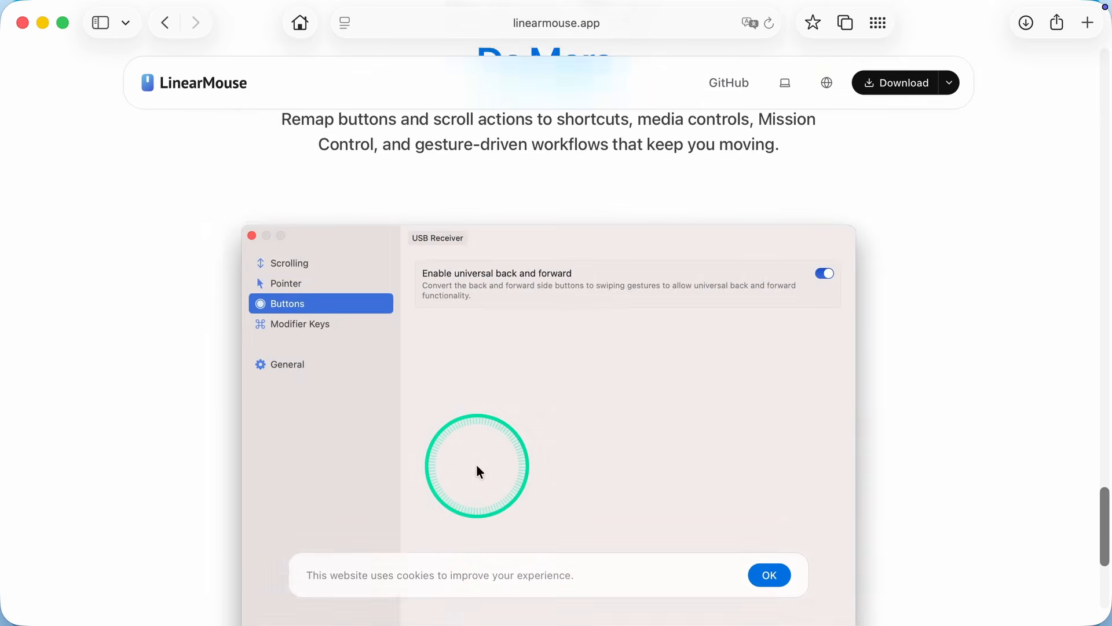
{"action": "scroll", "coordinate": [477, 467], "scroll_direction": "up", "scroll_amount": 10}
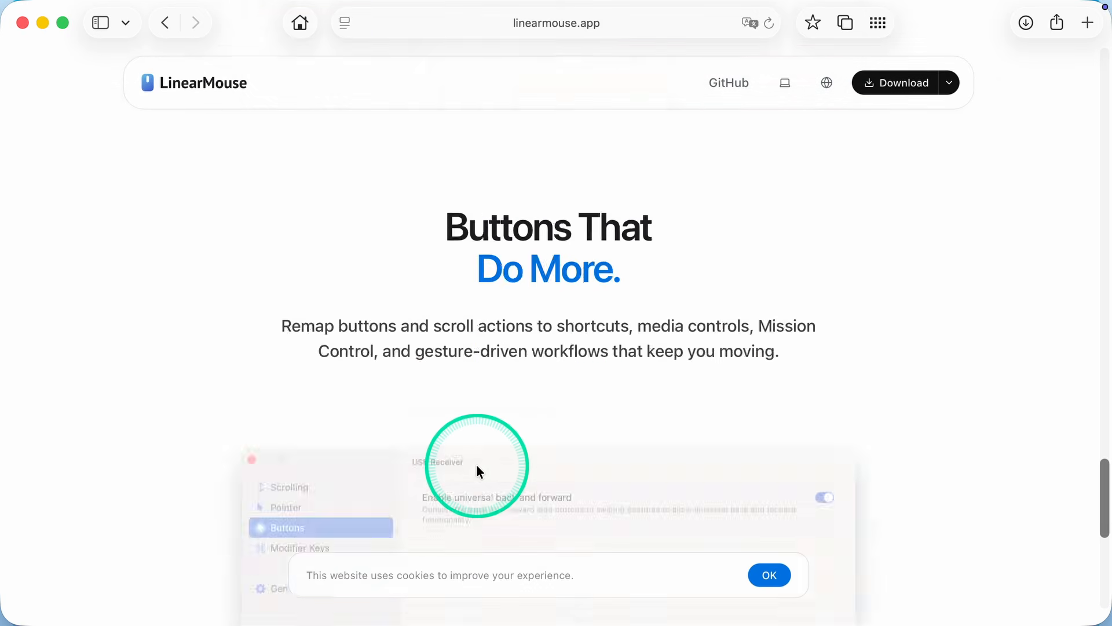
{"action": "scroll", "coordinate": [477, 466], "scroll_direction": "down", "scroll_amount": 10}
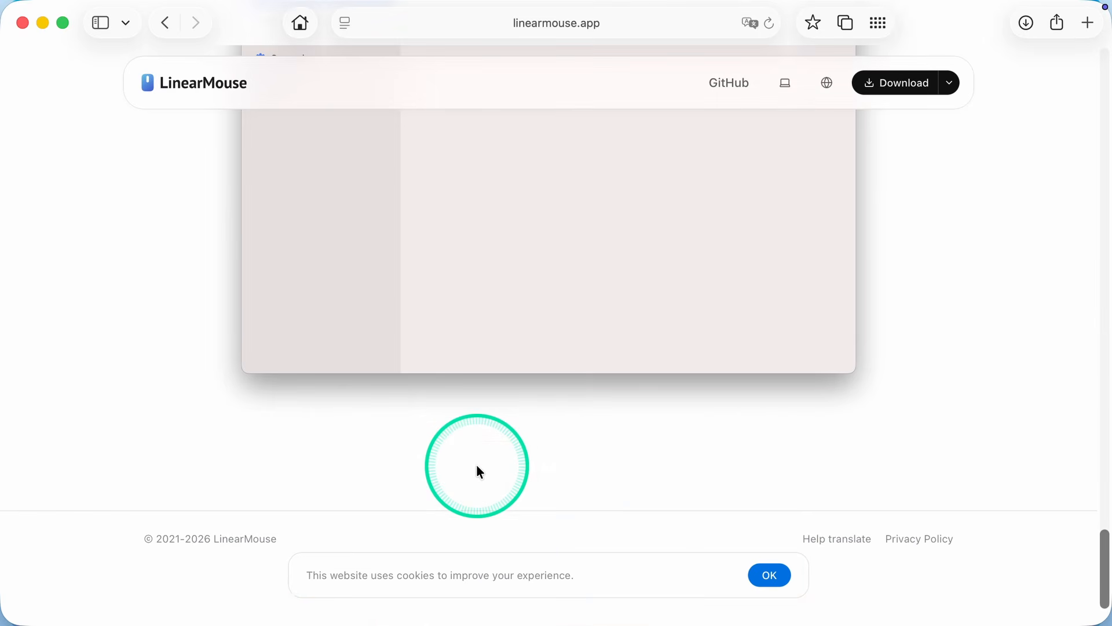
- Open System Settings, look through the categories down to 마우스 and 트랙패드, and minimize the window
{"action": "mouse_move", "coordinate": [638, 623]}
{"action": "left_click", "coordinate": [738, 593]}
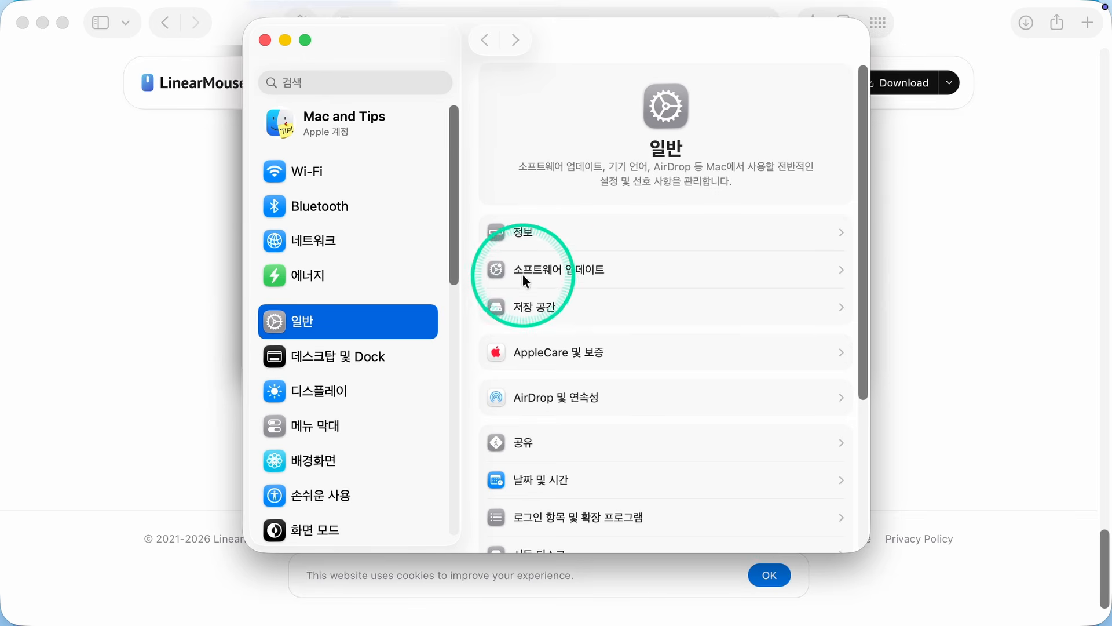
{"action": "scroll", "coordinate": [397, 418], "scroll_direction": "down", "scroll_amount": 8}
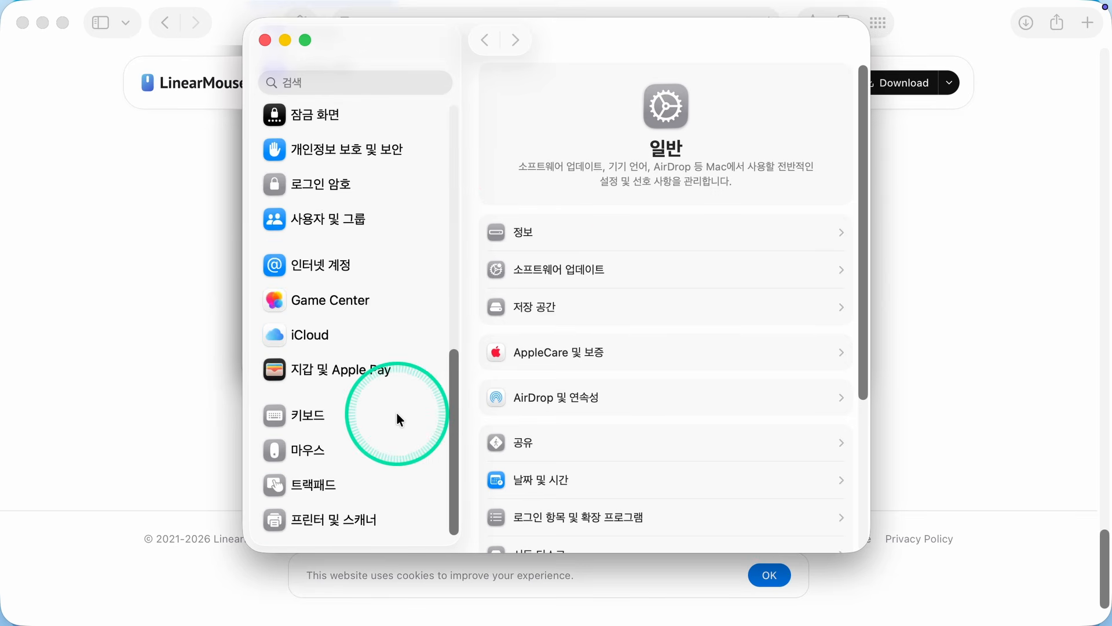
{"action": "scroll", "coordinate": [397, 419], "scroll_direction": "up", "scroll_amount": 8}
{"action": "left_click", "coordinate": [289, 42]}
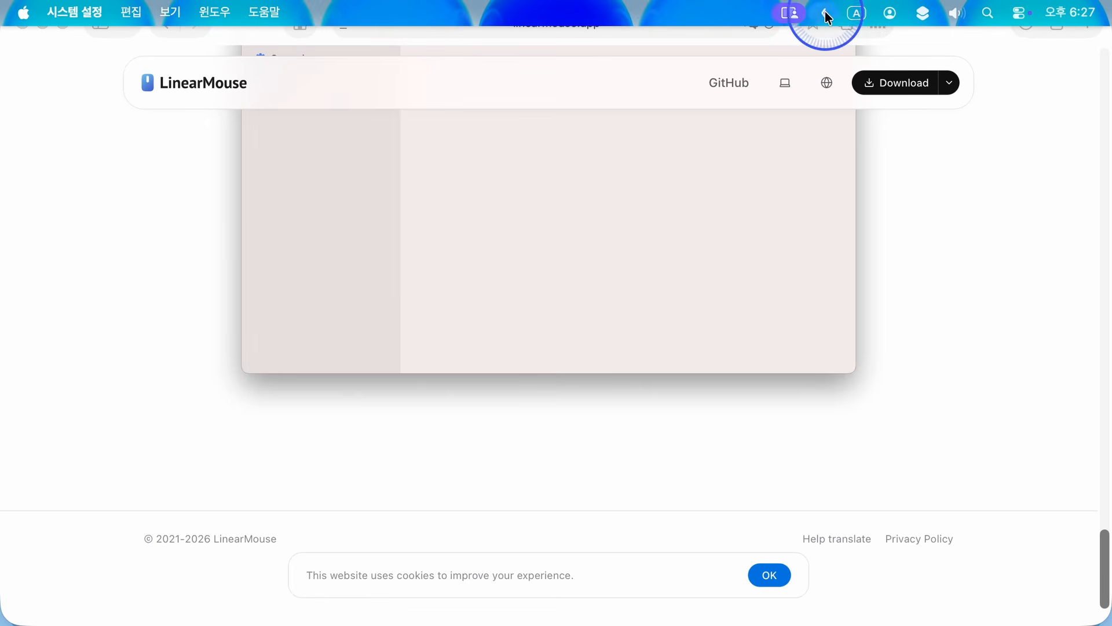
- Bring up the LinearMouse settings and toggle the 포인터 가속 비활성화 option for the pointer
{"action": "left_click", "coordinate": [821, 12]}
{"action": "left_click", "coordinate": [431, 13]}
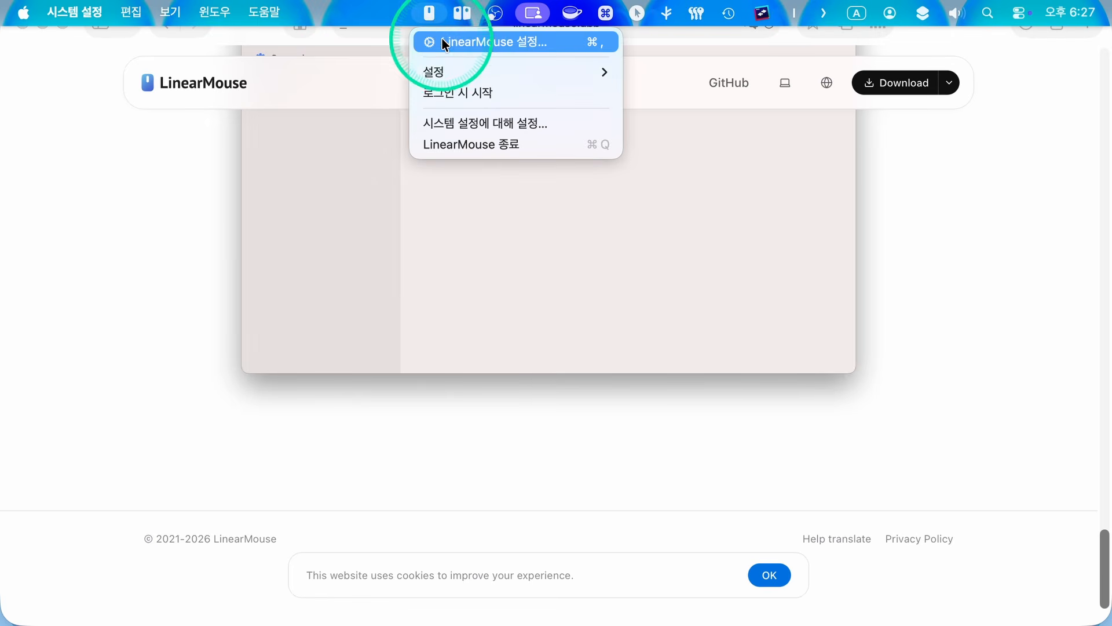
{"action": "left_click", "coordinate": [458, 40]}
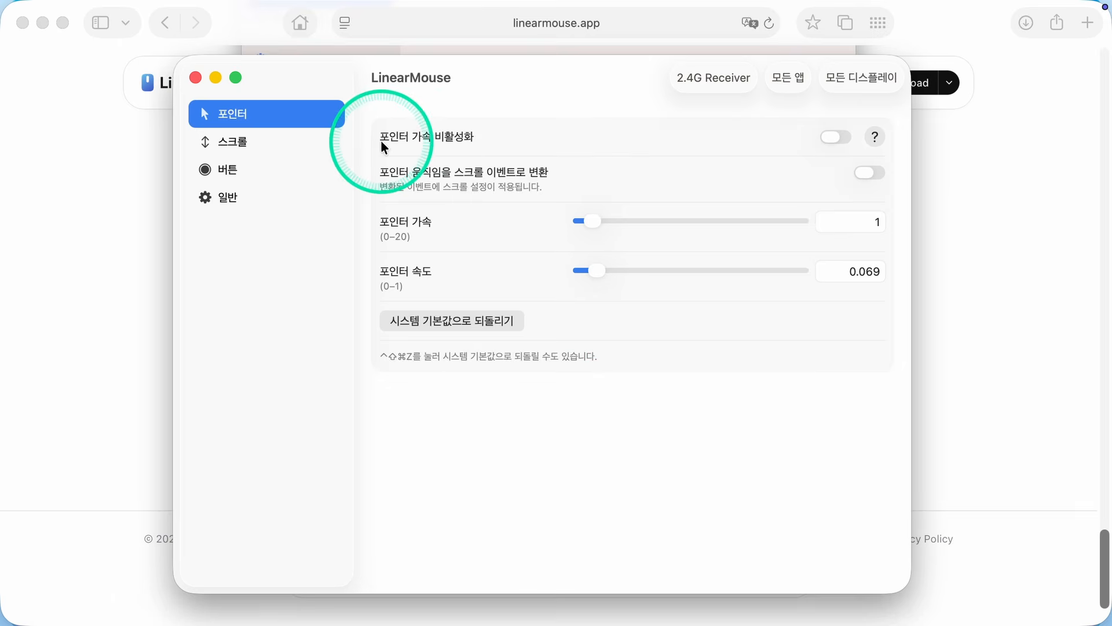
{"action": "left_click", "coordinate": [843, 138]}
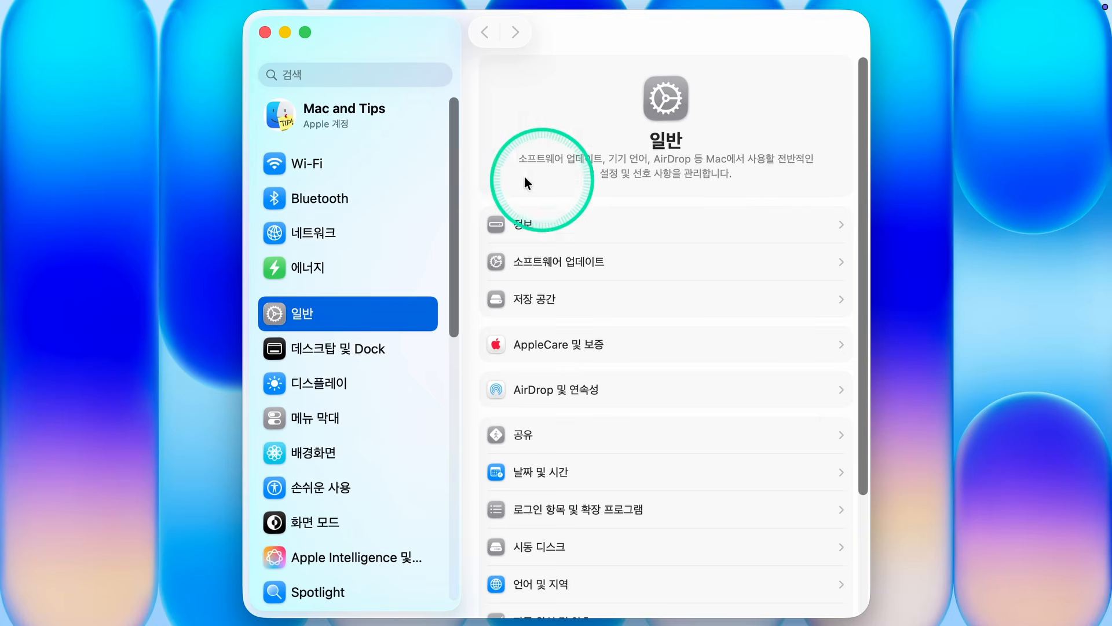
- In System Settings, view the 스크롤 및 확대/축소 options of the 트랙패드 settings
{"action": "left_click_drag", "start_coordinate": [449, 142], "coordinate": [427, 524]}
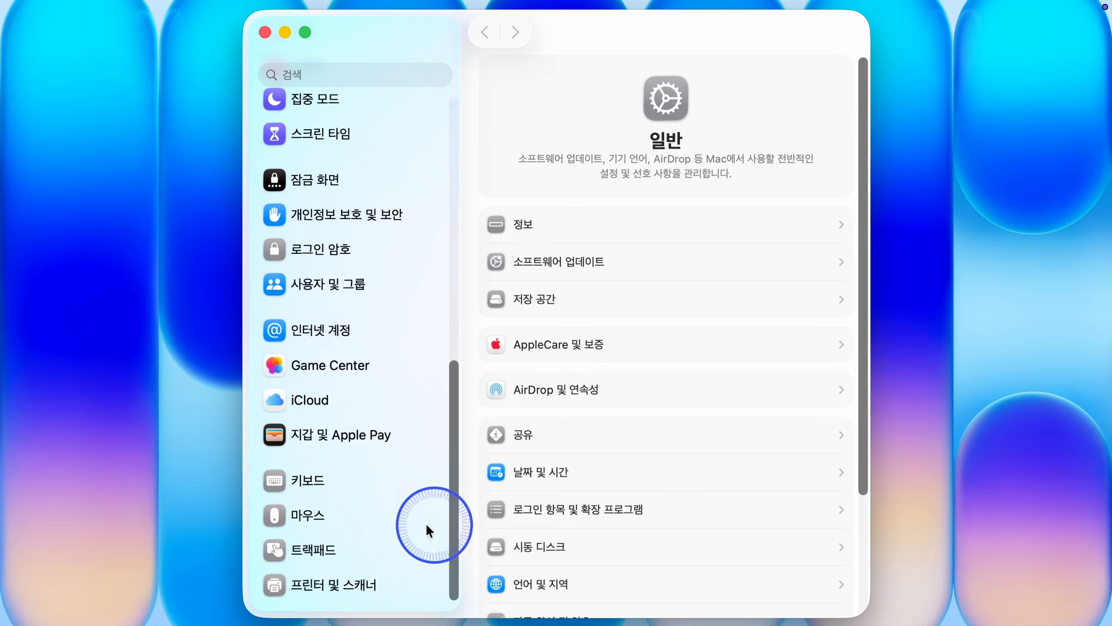
{"action": "left_click", "coordinate": [296, 560]}
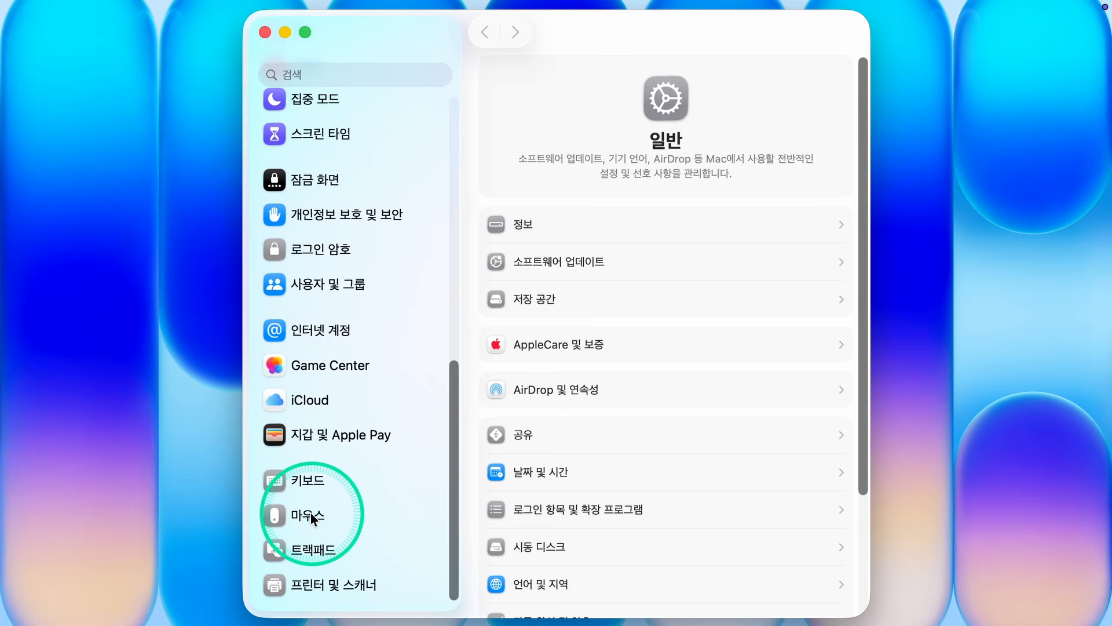
{"action": "left_click", "coordinate": [321, 558]}
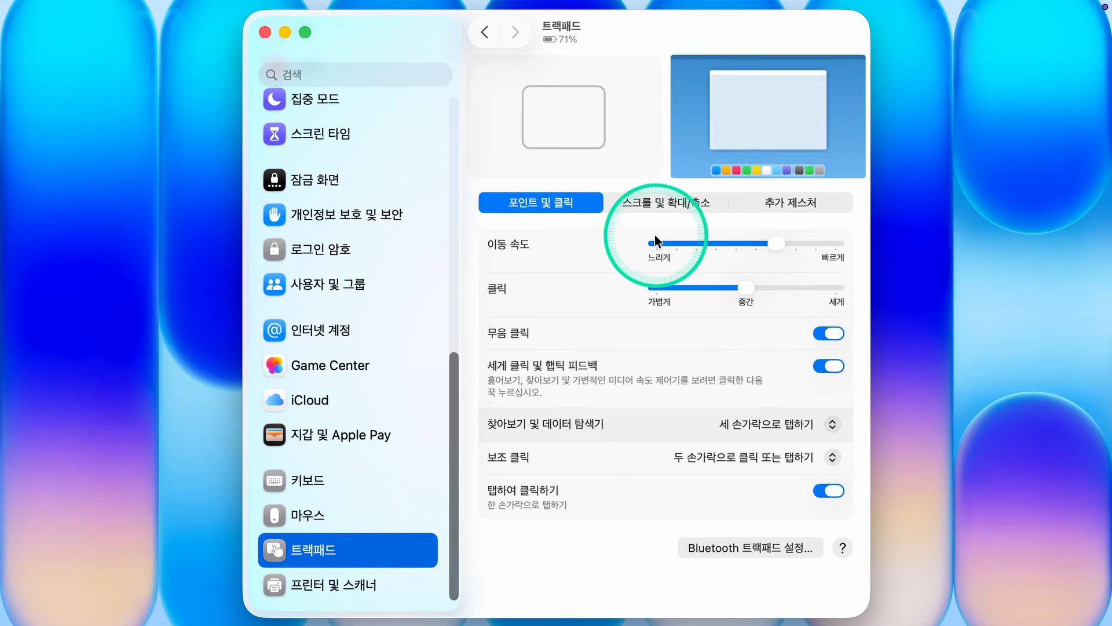
{"action": "left_click", "coordinate": [652, 206]}
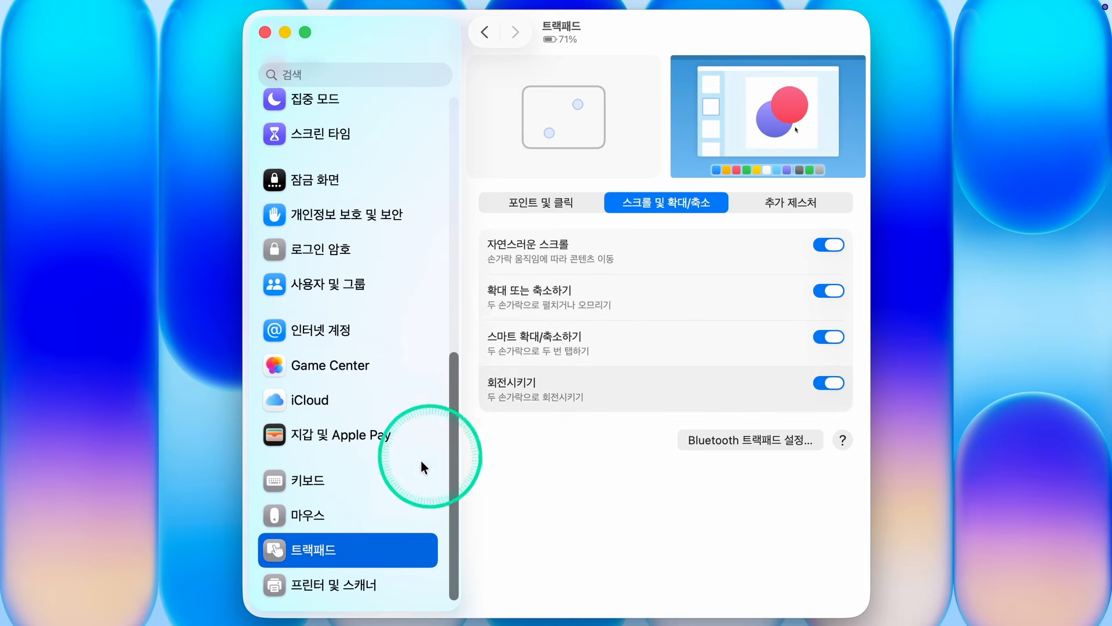
- Turn off 자연스러운 스크롤 in the 마우스 settings, and turn it back on in the 트랙패드 settings
{"action": "left_click", "coordinate": [326, 517]}
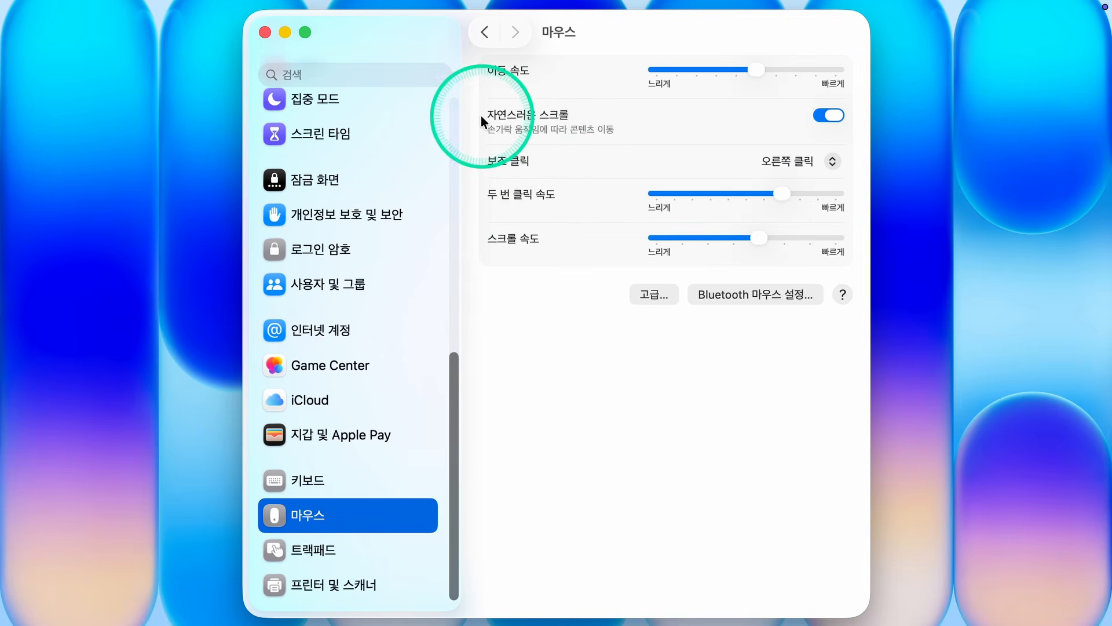
{"action": "left_click", "coordinate": [832, 117]}
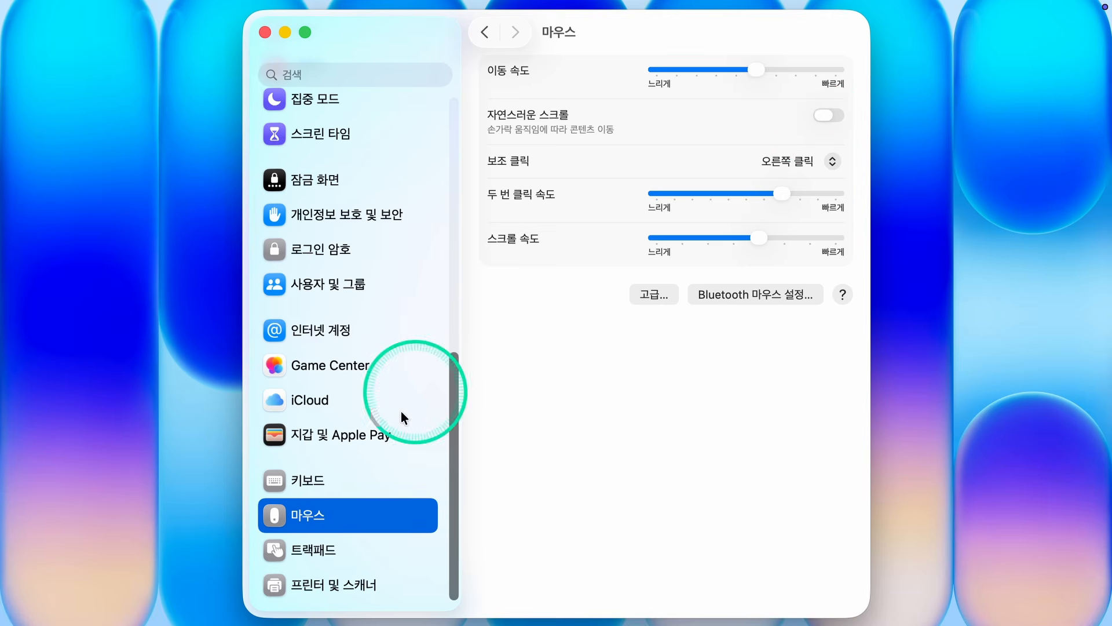
{"action": "left_click", "coordinate": [339, 553]}
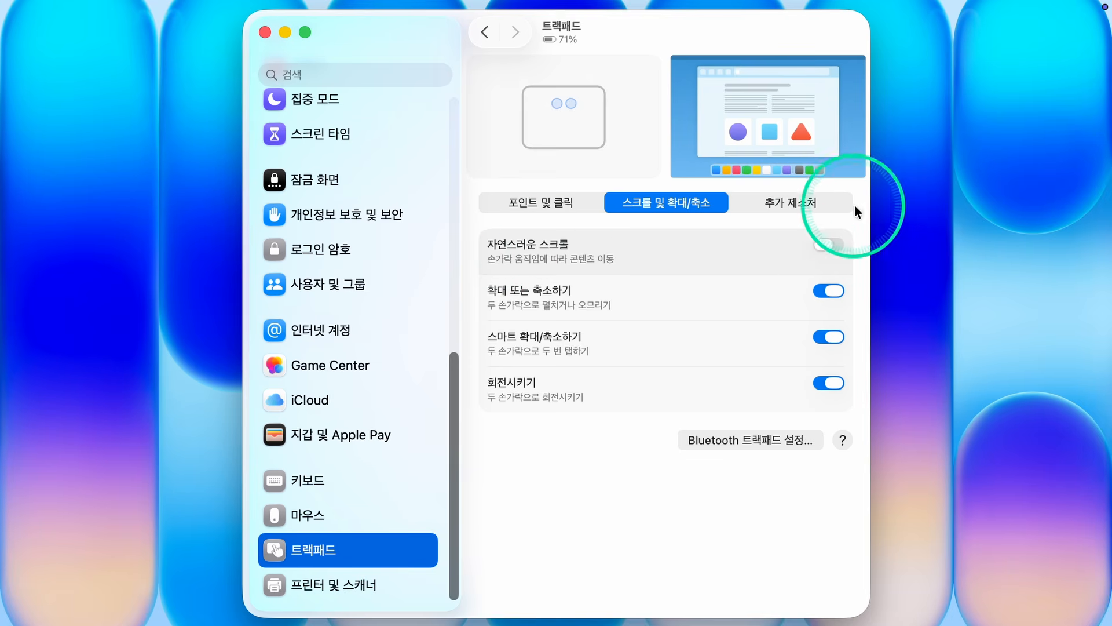
{"action": "left_click", "coordinate": [839, 247]}
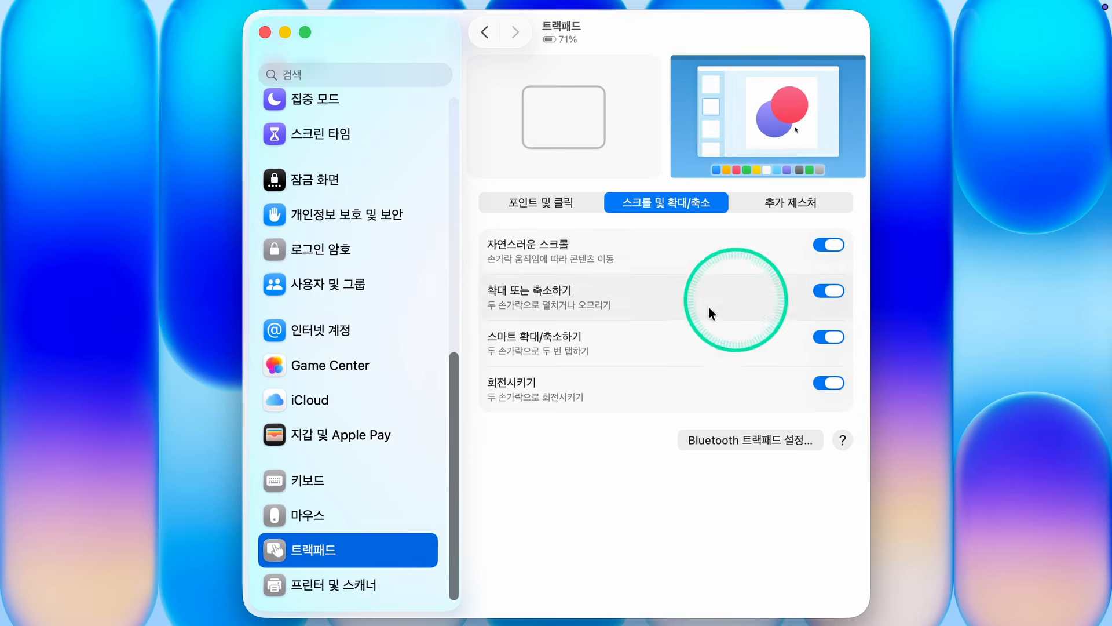
- Check the 자연스러운 스크롤 option in the 마우스 settings and close System Settings
{"action": "left_click", "coordinate": [333, 516]}
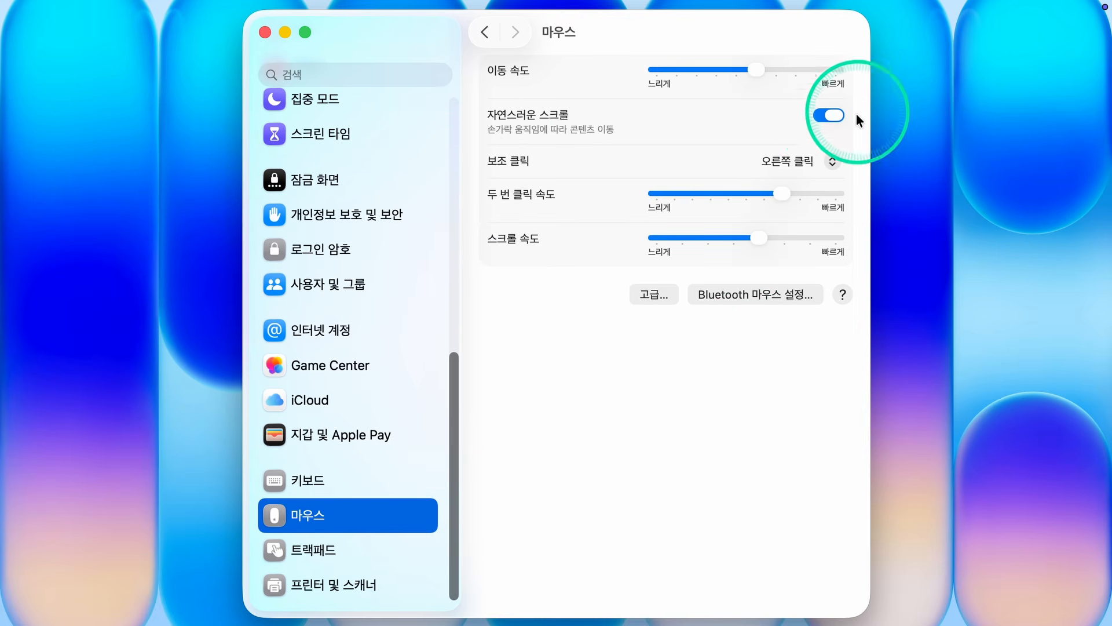
{"action": "left_click", "coordinate": [262, 33]}
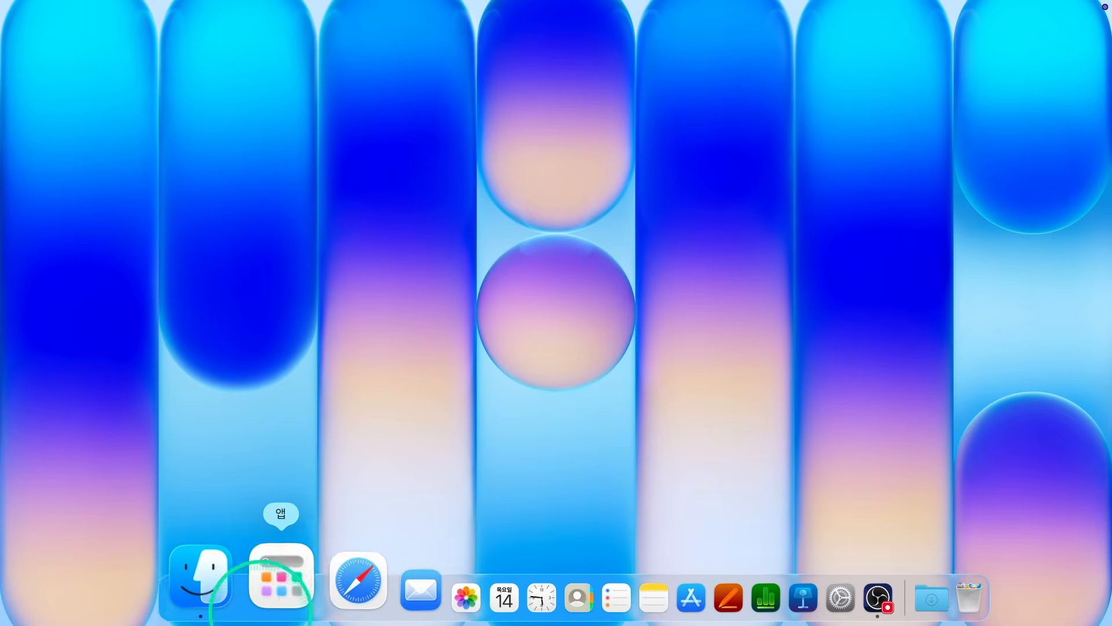
- Search the installed apps for LinearMouse and launch it
{"action": "left_click", "coordinate": [262, 589]}
{"action": "left_click", "coordinate": [293, 68]}
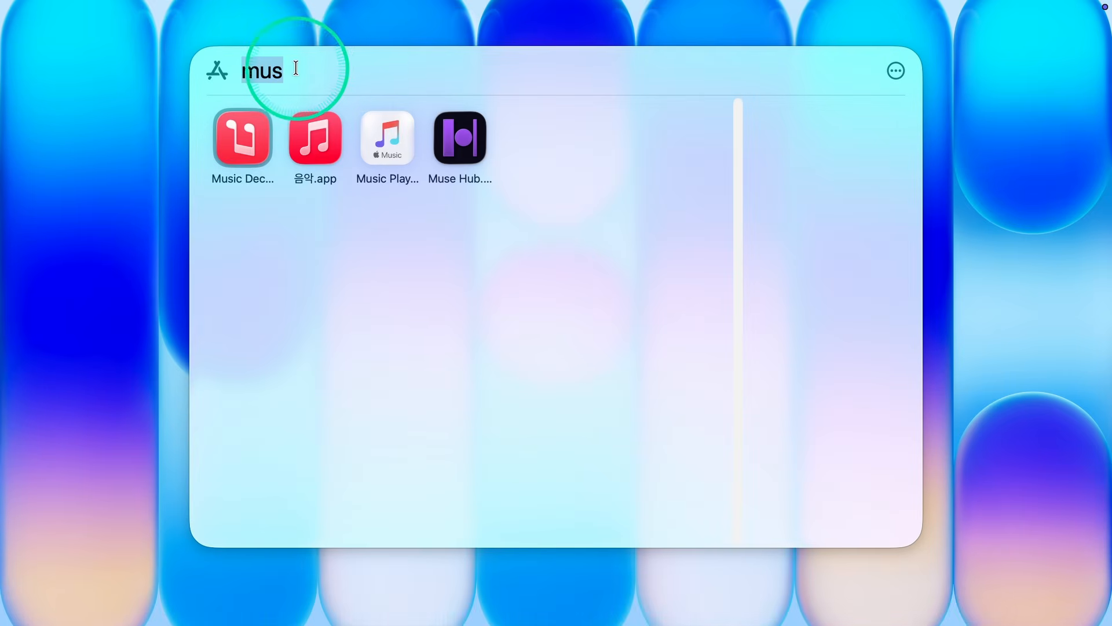
{"action": "key", "text": "BackSpace"}
{"action": "key", "text": "BackSpace"}
{"action": "key", "text": "BackSpace"}
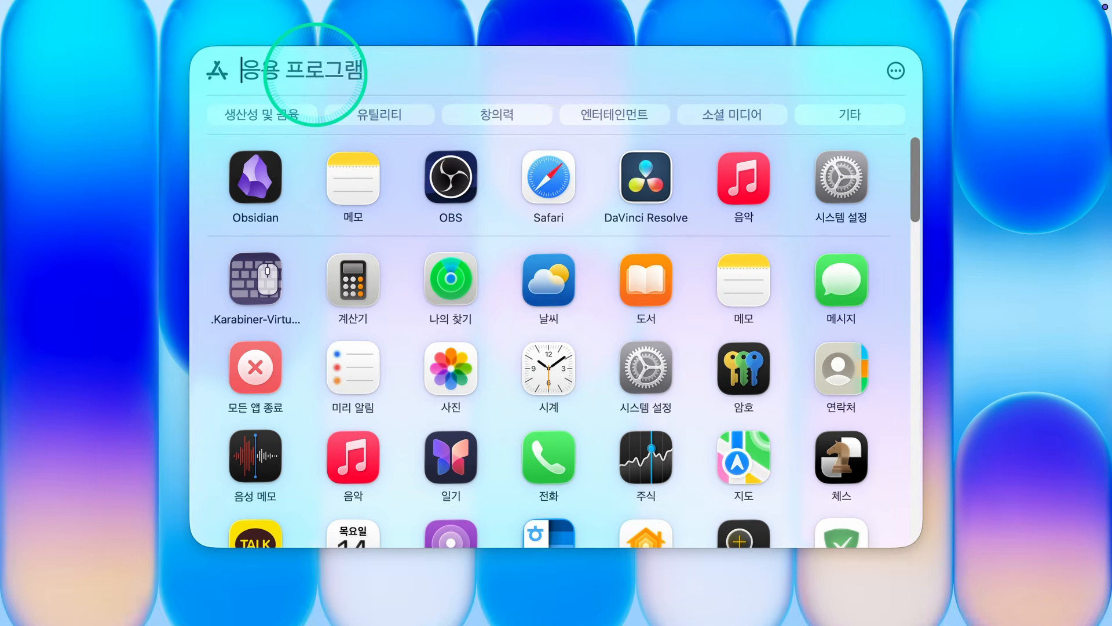
{"action": "type", "text": "linearMouse.app"}
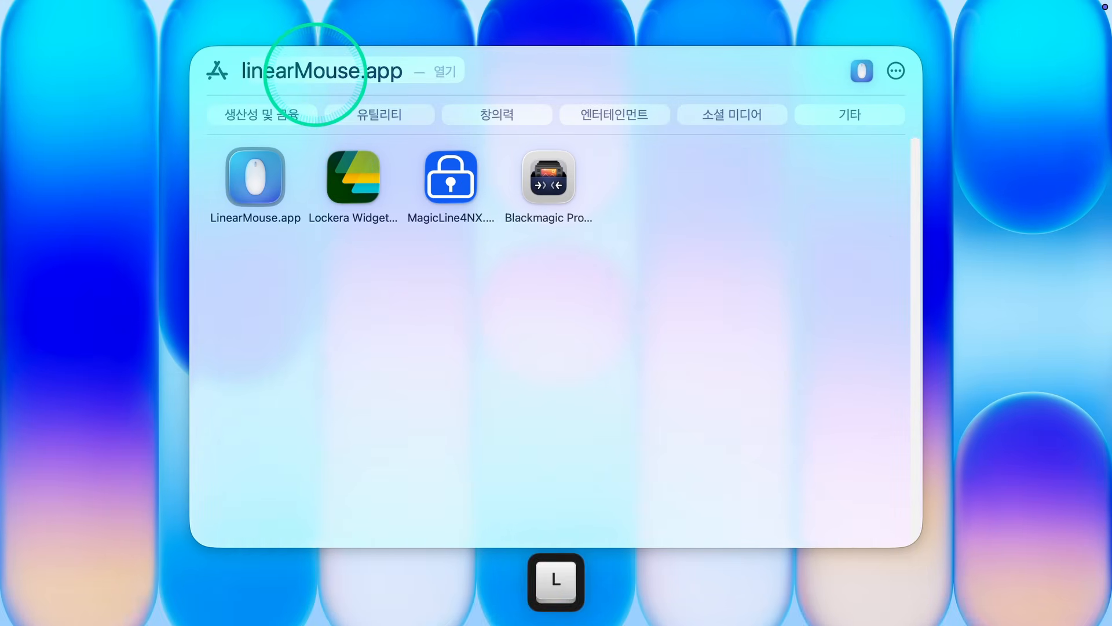
{"action": "left_click", "coordinate": [254, 196]}
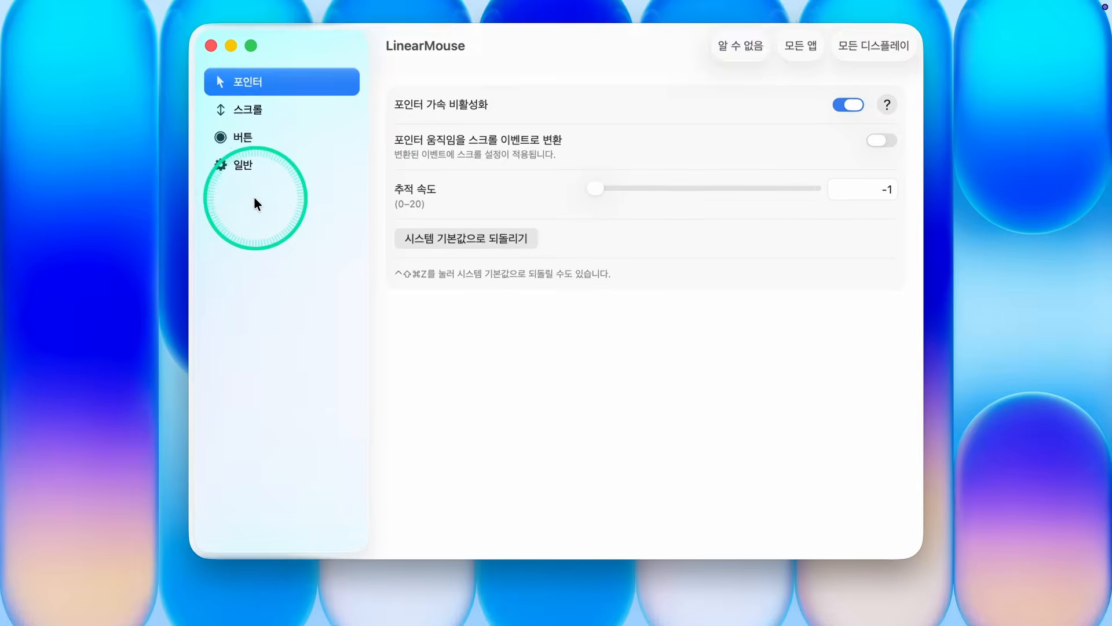
- View LinearMouse's 스크롤 settings, and turn on 범용 뒤로/앞으로 가기 활성화 in its 버튼 settings
{"action": "left_click", "coordinate": [239, 107]}
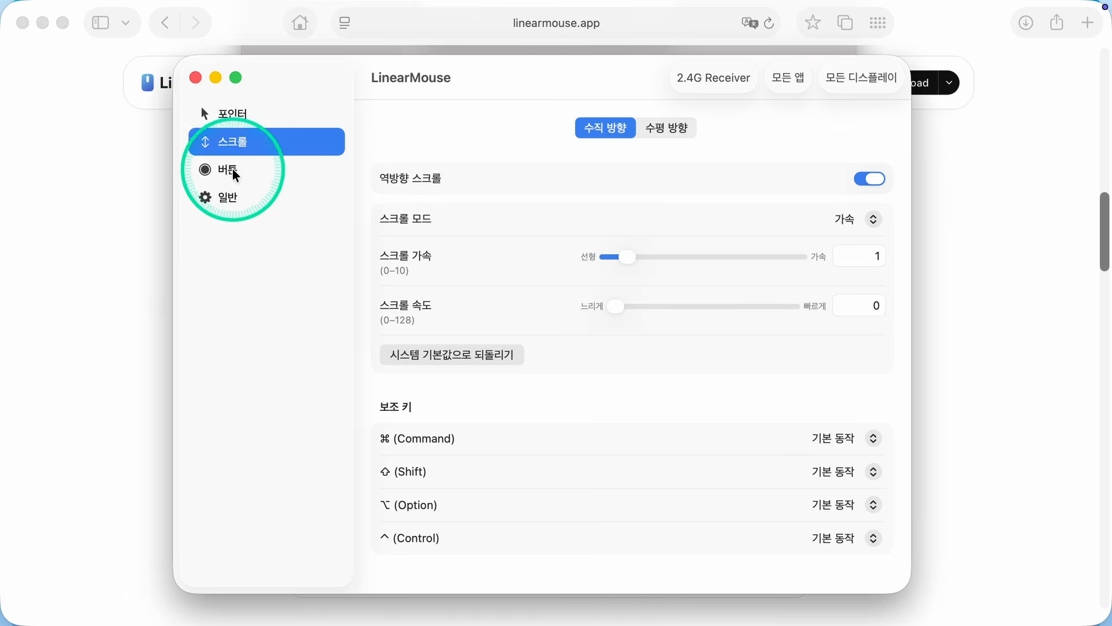
{"action": "left_click", "coordinate": [224, 169]}
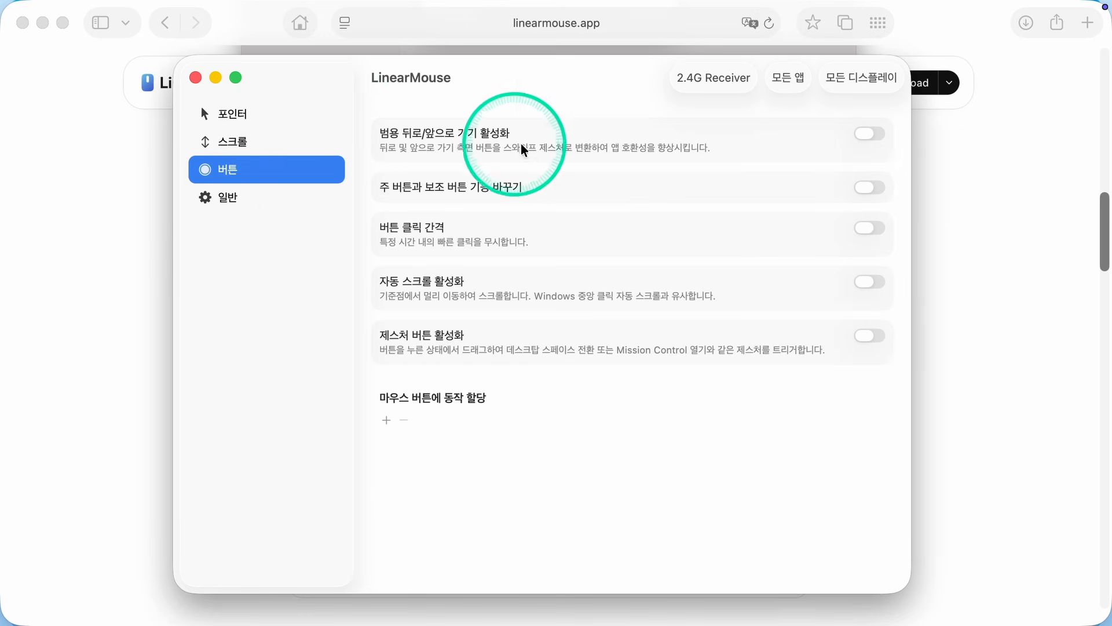
{"action": "left_click", "coordinate": [878, 136]}
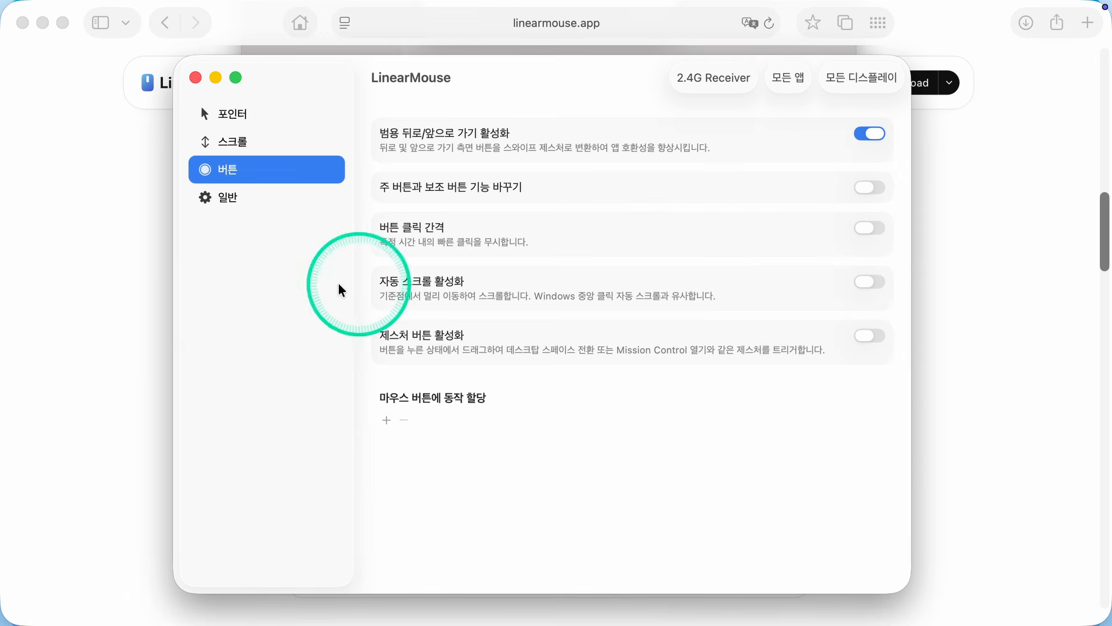
- Turn on 로그인 시 시작 in LinearMouse's 일반 settings
{"action": "left_click", "coordinate": [239, 207]}
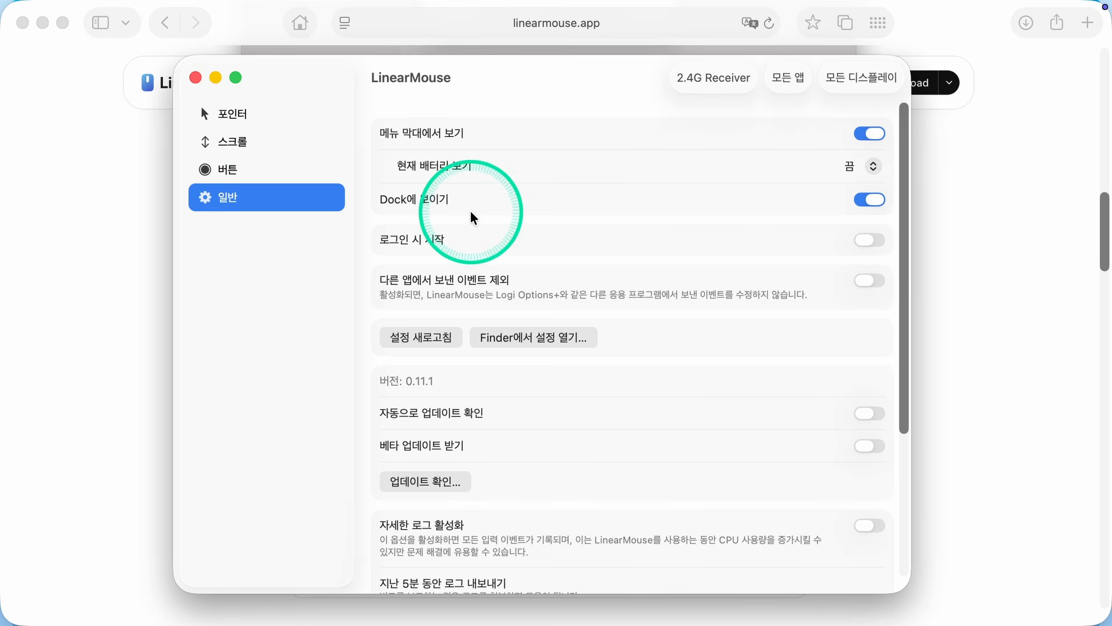
{"action": "left_click", "coordinate": [878, 240]}
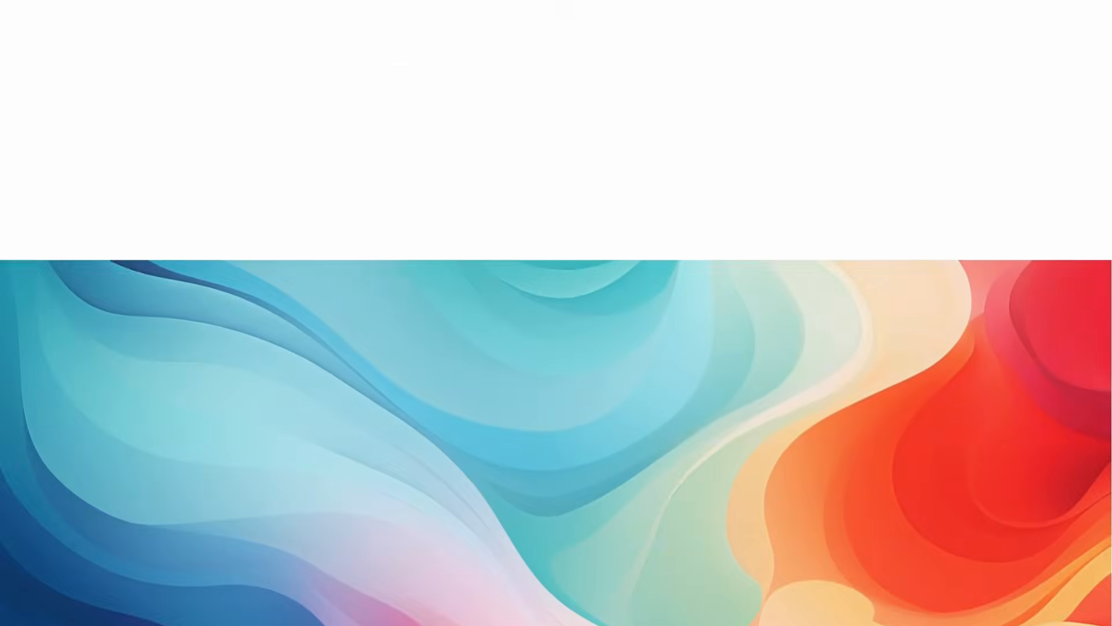